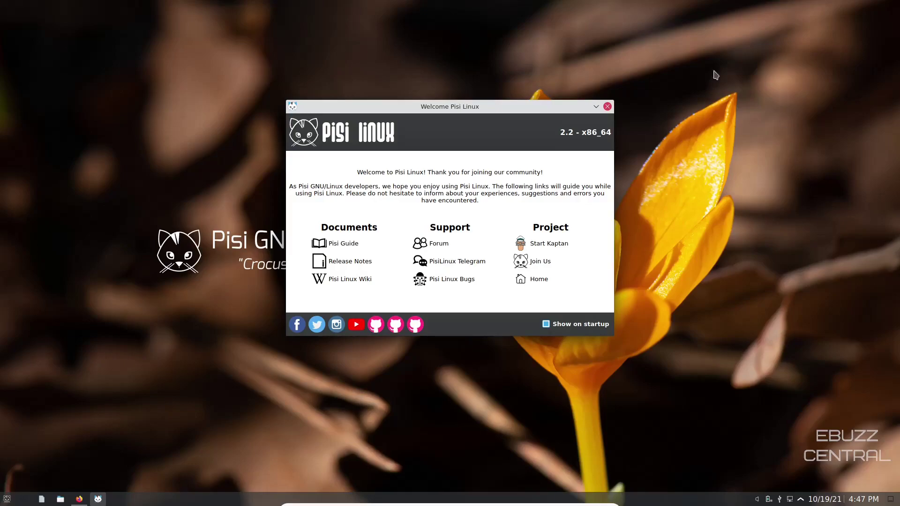
# Step: Nudge the Welcome Pisi Linux window slightly to the right
pyautogui.moveTo(488, 113); pyautogui.dragTo(511, 111)
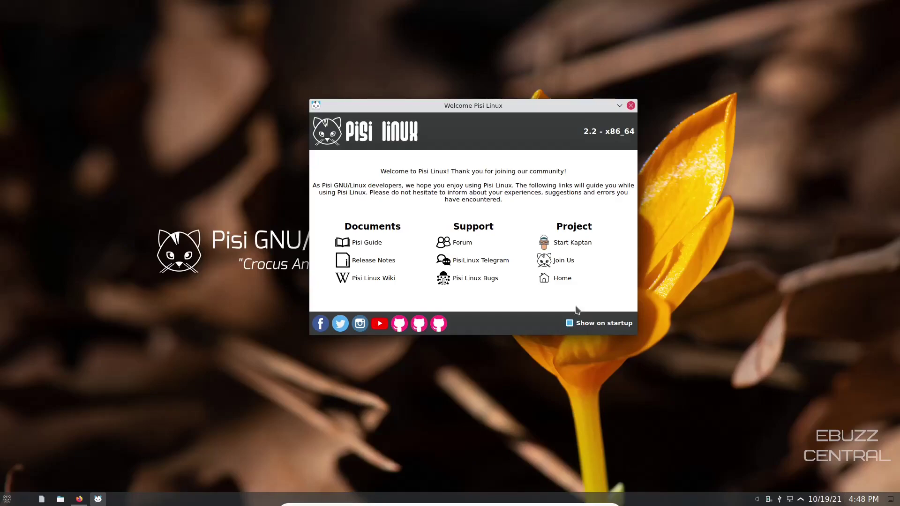
pyautogui.click(631, 106)
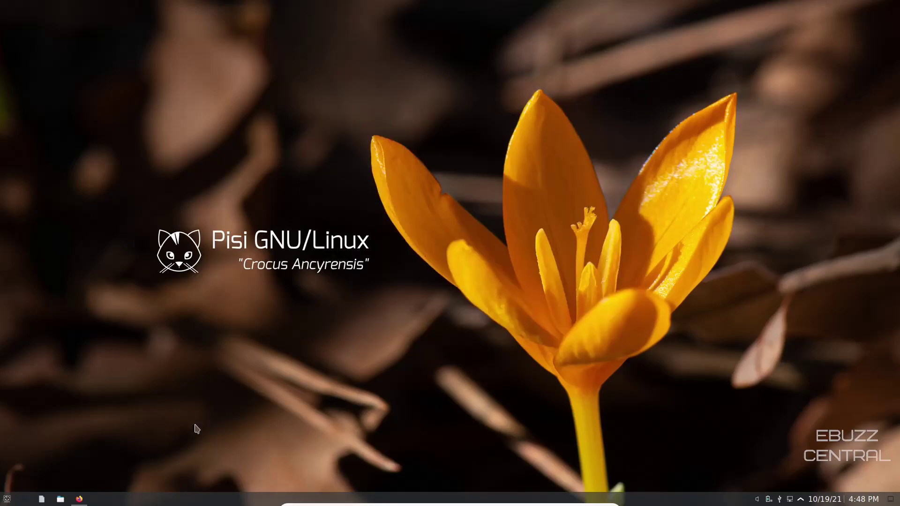
pyautogui.click(79, 499)
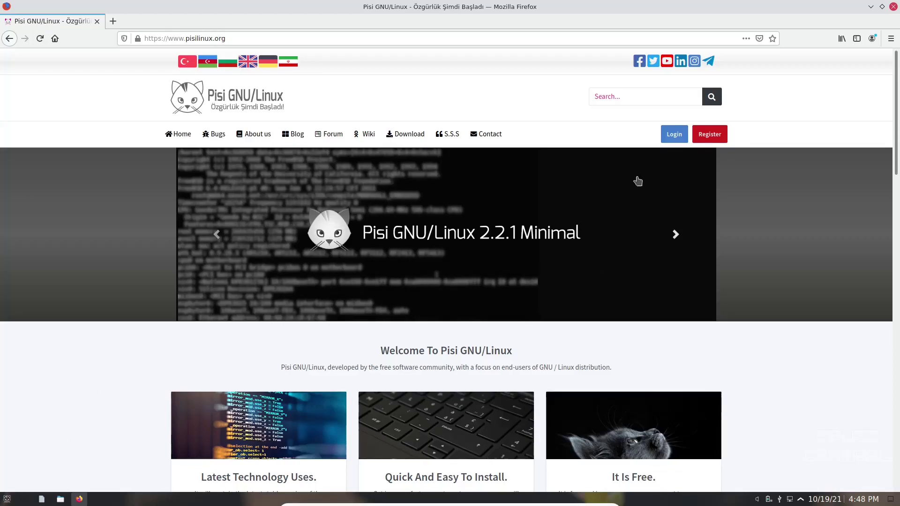
pyautogui.click(217, 237)
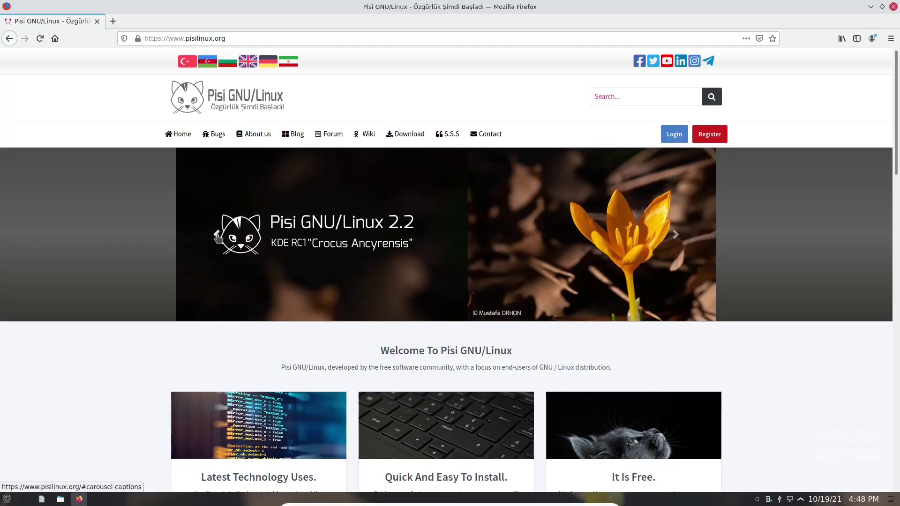
pyautogui.click(218, 237)
pyautogui.scroll(-3, 437, 261)
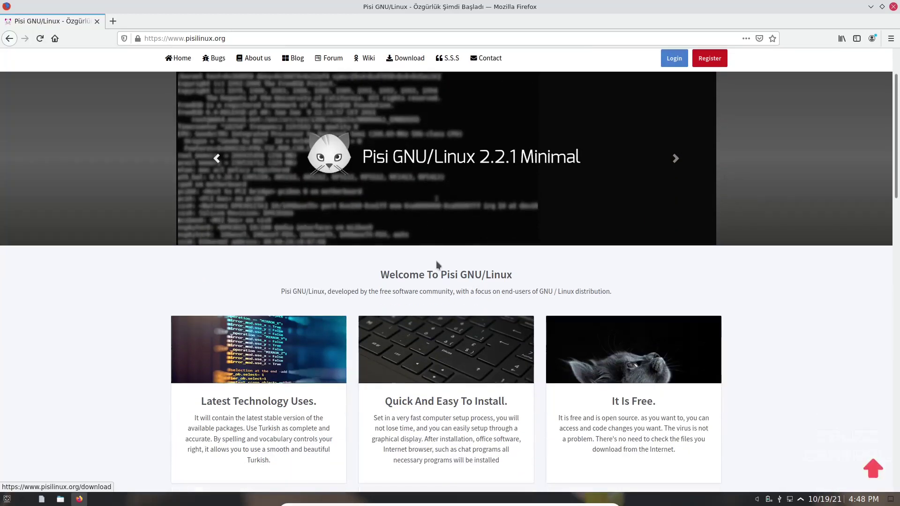
pyautogui.scroll(-4, 436, 262)
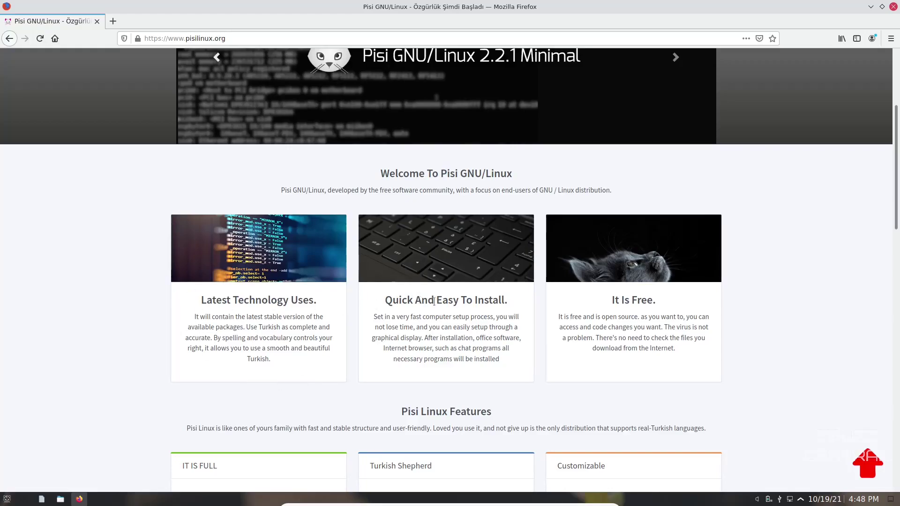
pyautogui.scroll(-3, 665, 302)
pyautogui.scroll(10, 656, 296)
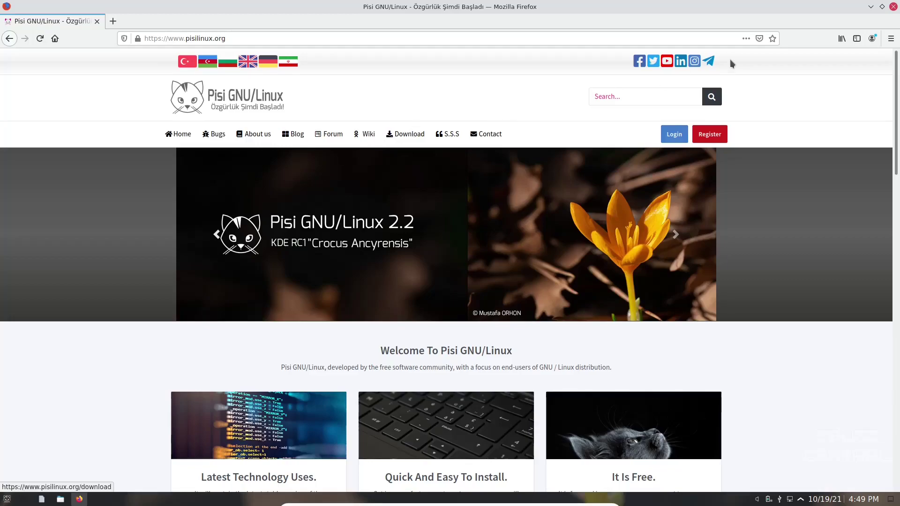
pyautogui.click(894, 7)
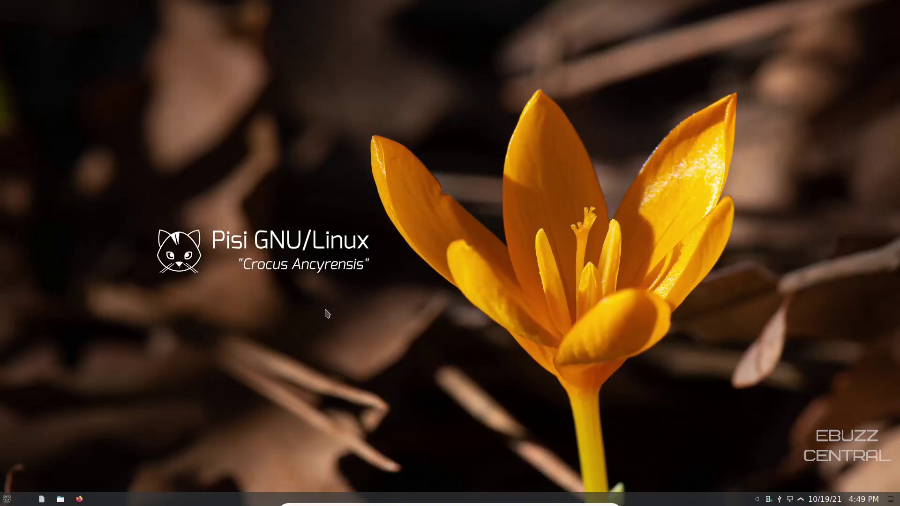
# Step: In Configure Desktop and Wallpaper, select the Hagia Sophia Museum wallpaper and apply it
pyautogui.rightClick(412, 148)
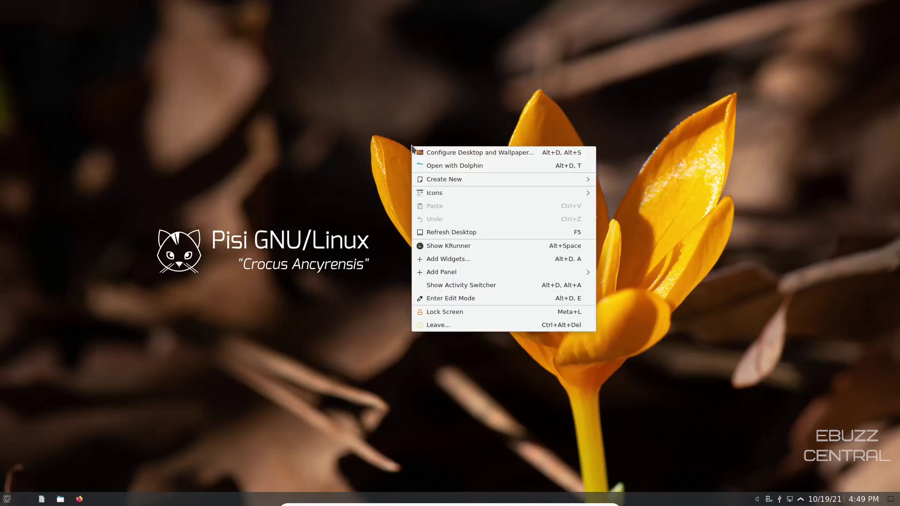
pyautogui.click(451, 151)
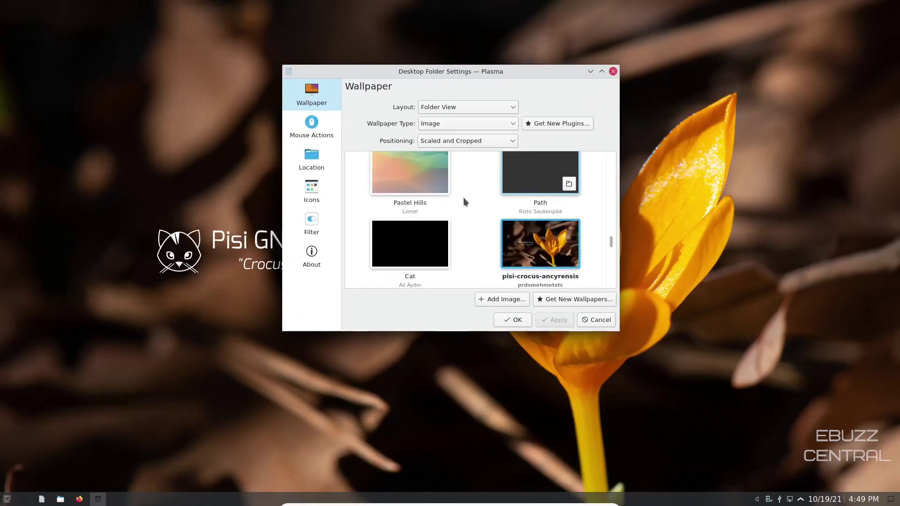
pyautogui.scroll(-3, 465, 202)
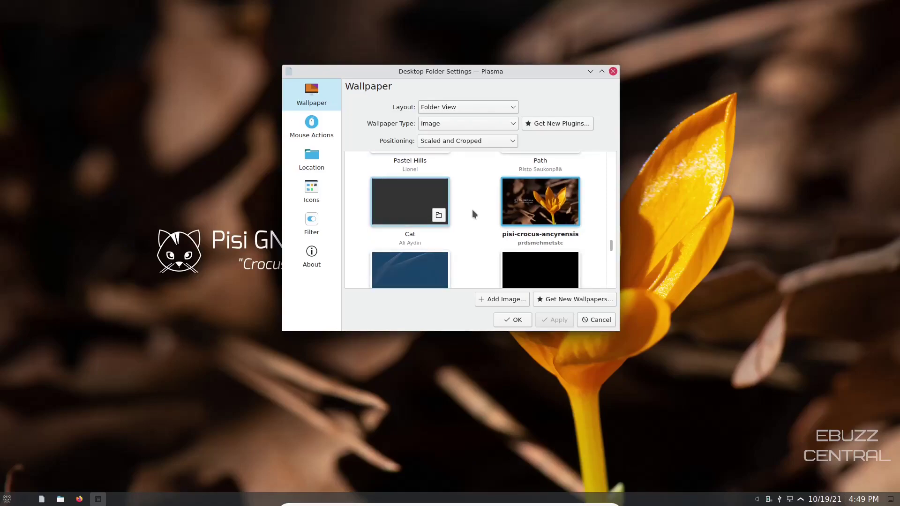
pyautogui.scroll(-6, 465, 211)
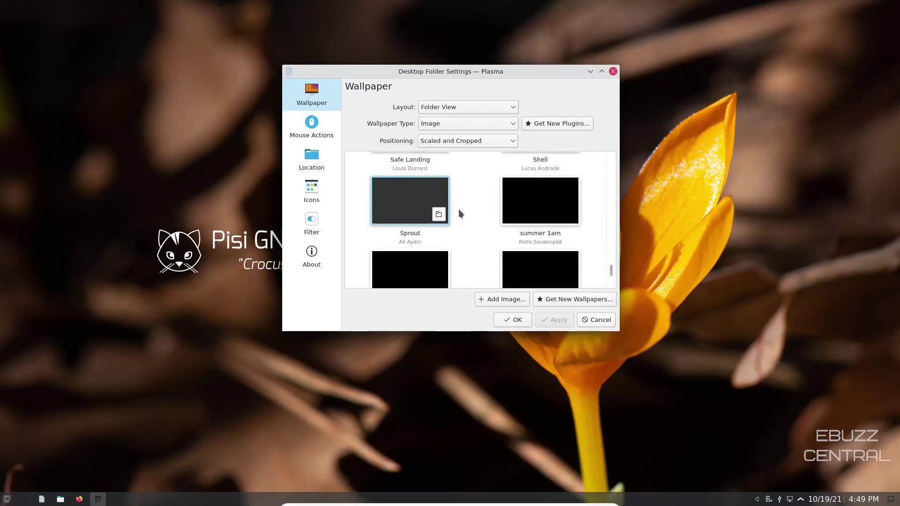
pyautogui.scroll(3, 458, 209)
pyautogui.scroll(2, 457, 209)
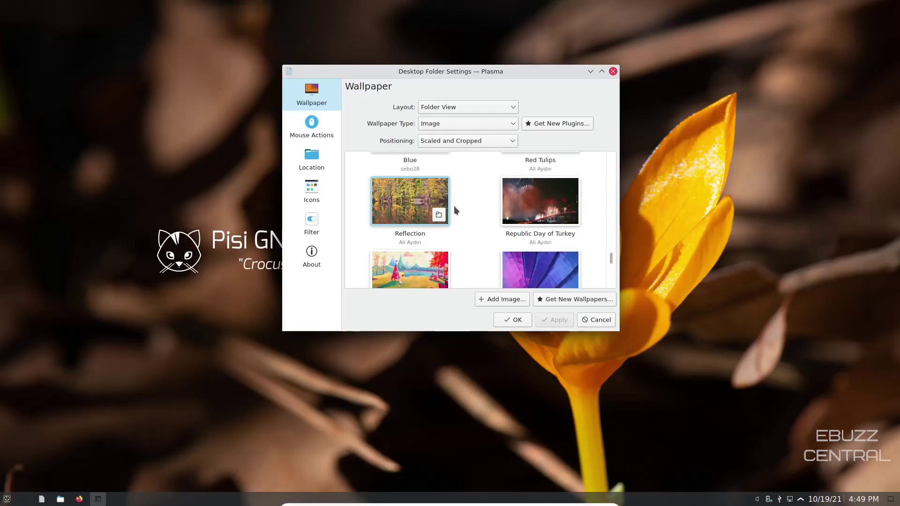
pyautogui.scroll(4, 453, 206)
pyautogui.scroll(6, 451, 204)
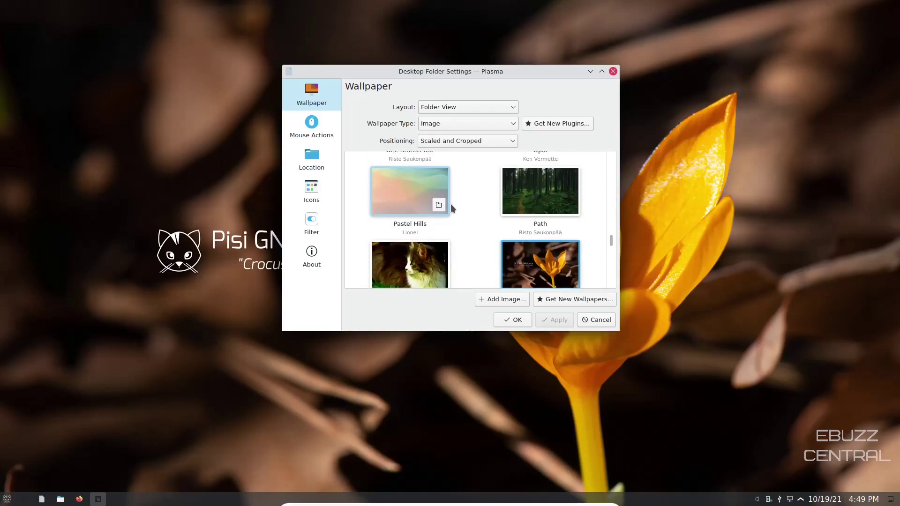
pyautogui.scroll(6, 456, 203)
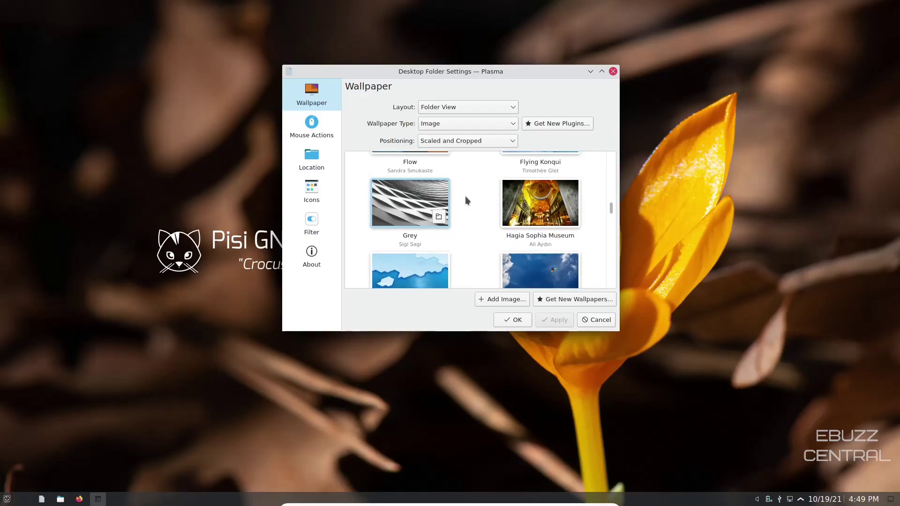
pyautogui.click(541, 204)
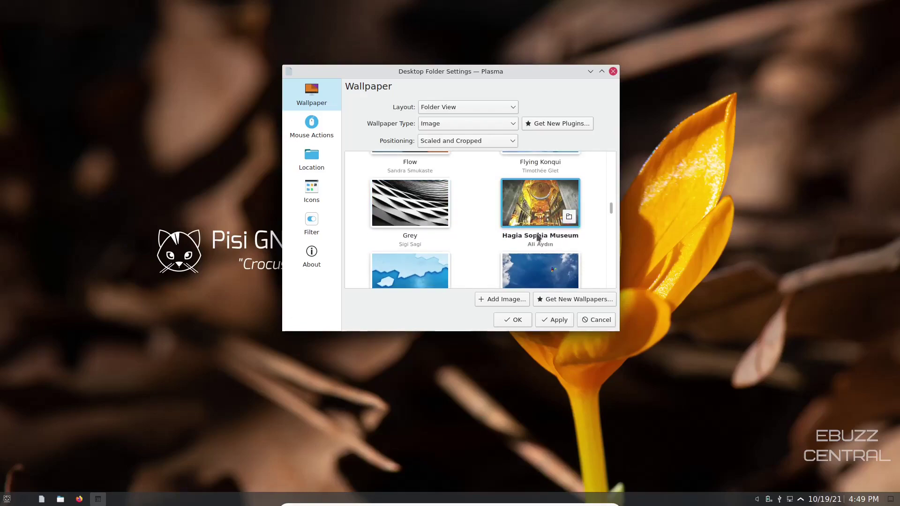
pyautogui.click(557, 321)
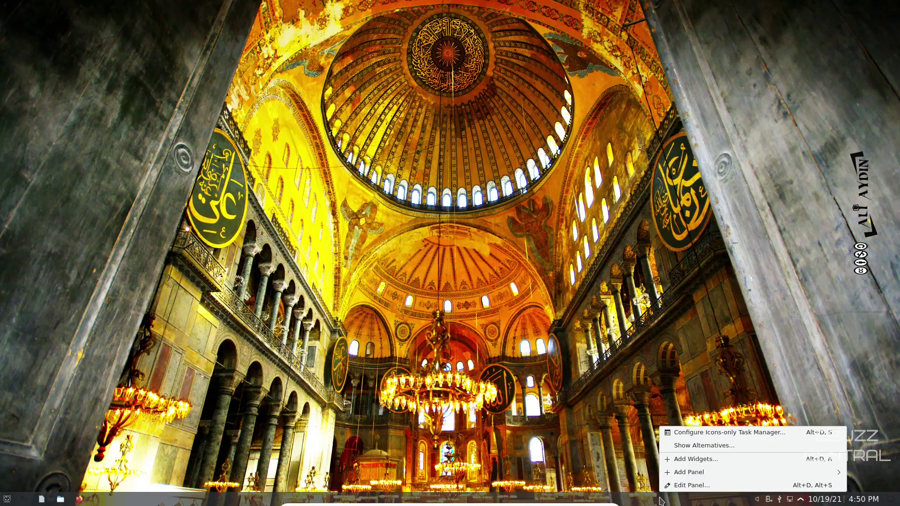
# Step: Enter panel edit mode and raise the Panel height to 42, briefly viewing More Options
pyautogui.click(662, 485)
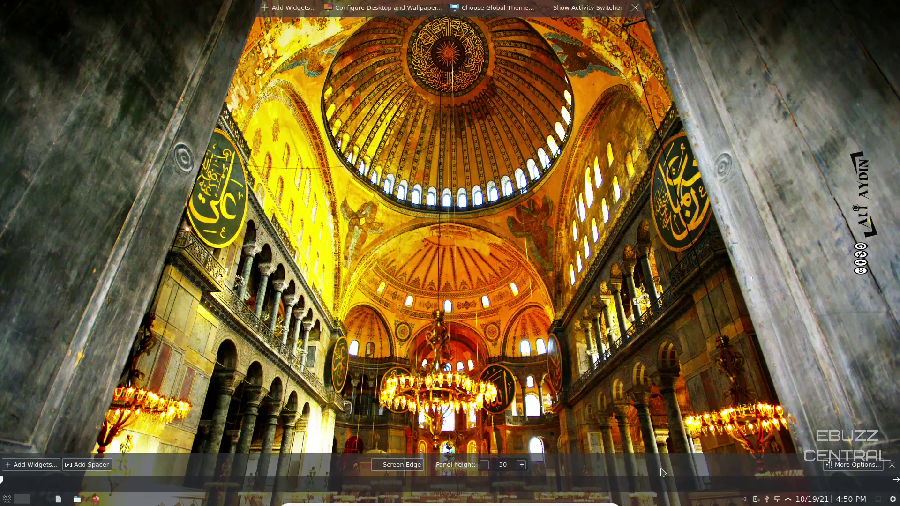
pyautogui.click(521, 466)
pyautogui.click(521, 465)
pyautogui.click(522, 465)
pyautogui.click(522, 464)
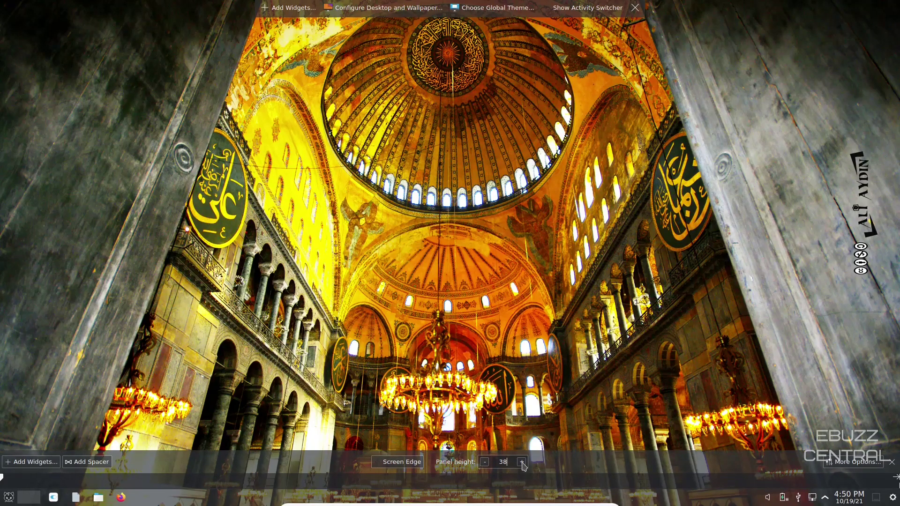
pyautogui.click(523, 463)
pyautogui.click(522, 462)
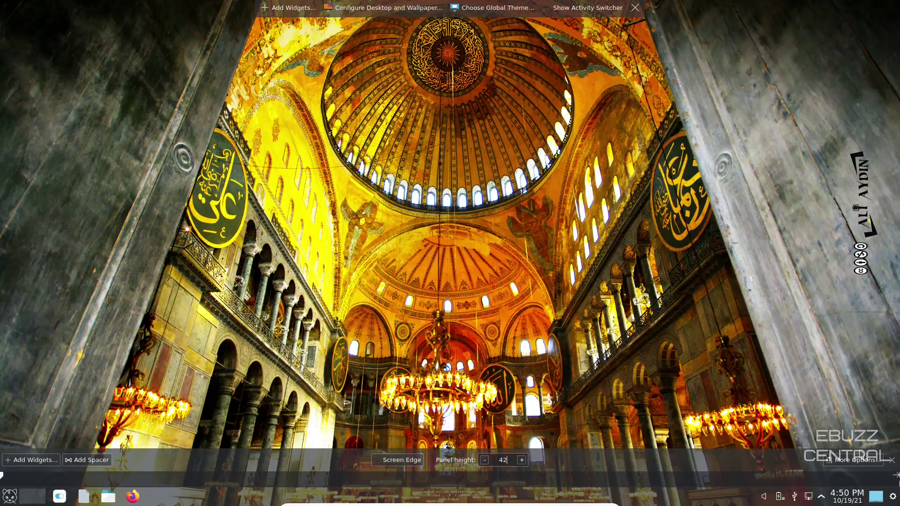
pyautogui.click(861, 462)
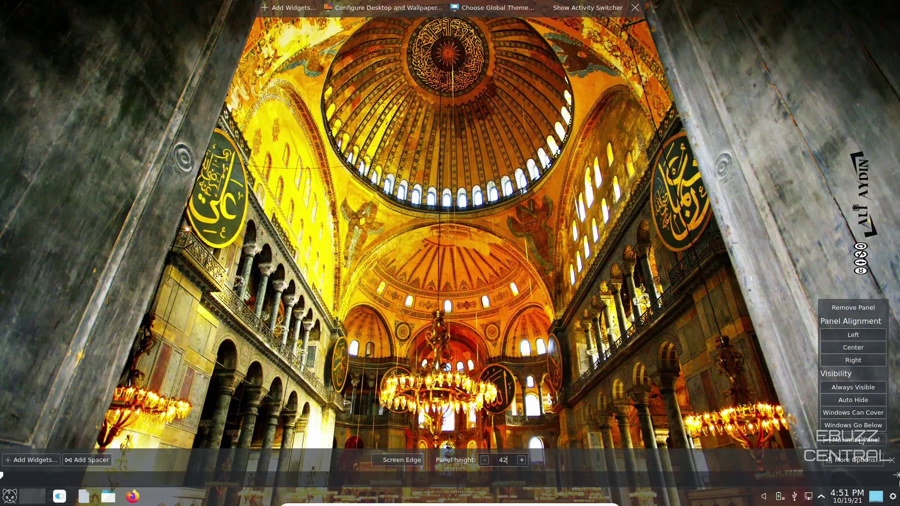
pyautogui.click(854, 460)
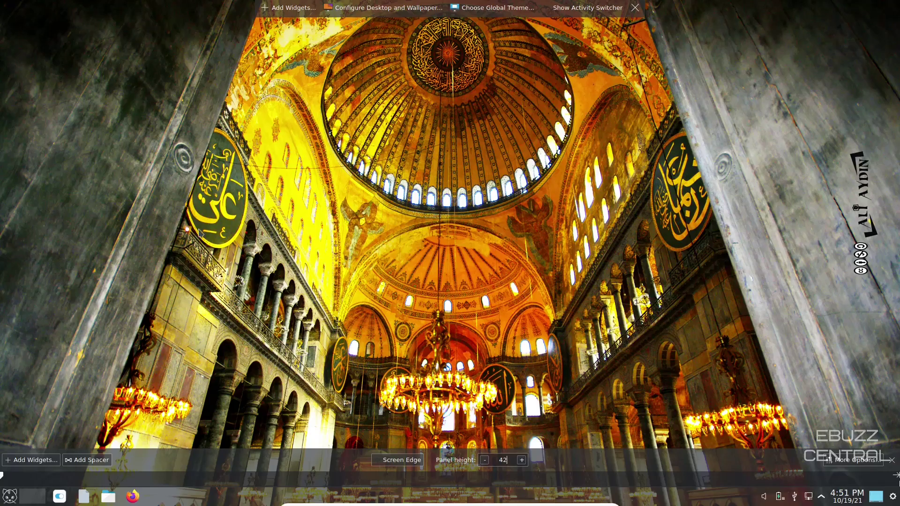
# Step: From the Add Widgets browser, drag the Weather Report widget onto the desktop
pyautogui.click(25, 464)
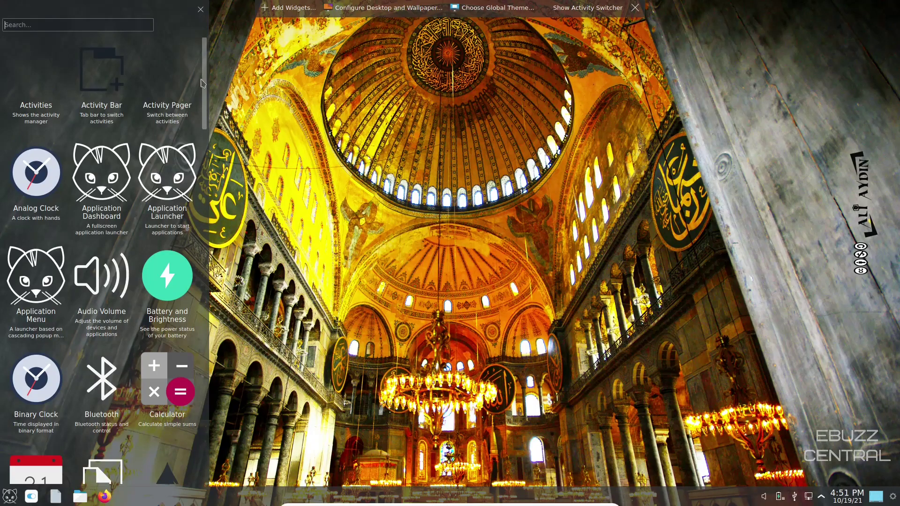
pyautogui.moveTo(205, 75); pyautogui.dragTo(217, 460)
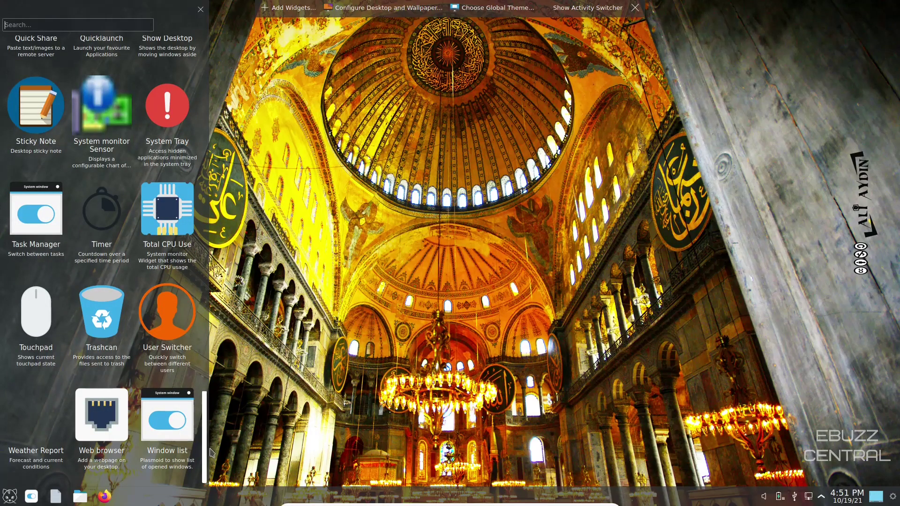
pyautogui.moveTo(200, 424); pyautogui.dragTo(206, 459)
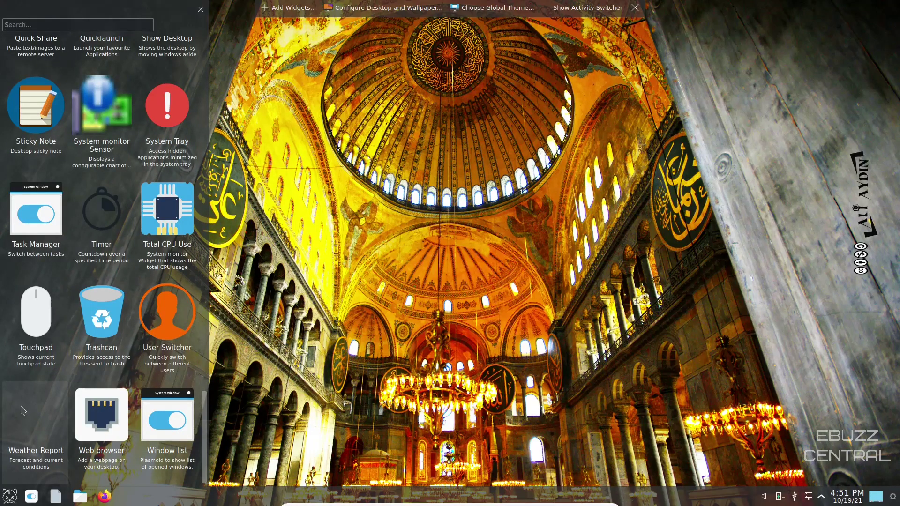
pyautogui.moveTo(30, 420); pyautogui.dragTo(653, 123)
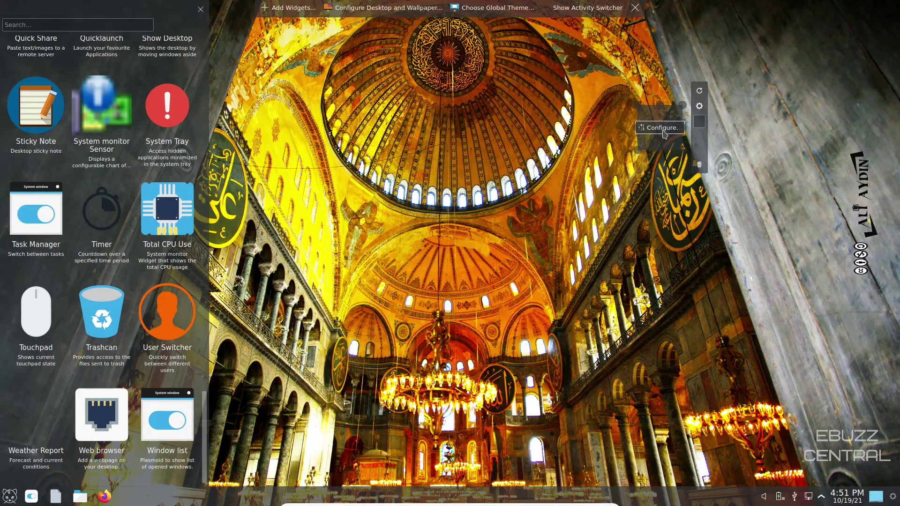
# Step: Choose Dallas Love Field, TX from NOAA's National Weather Service as the weather location and apply
pyautogui.click(663, 132)
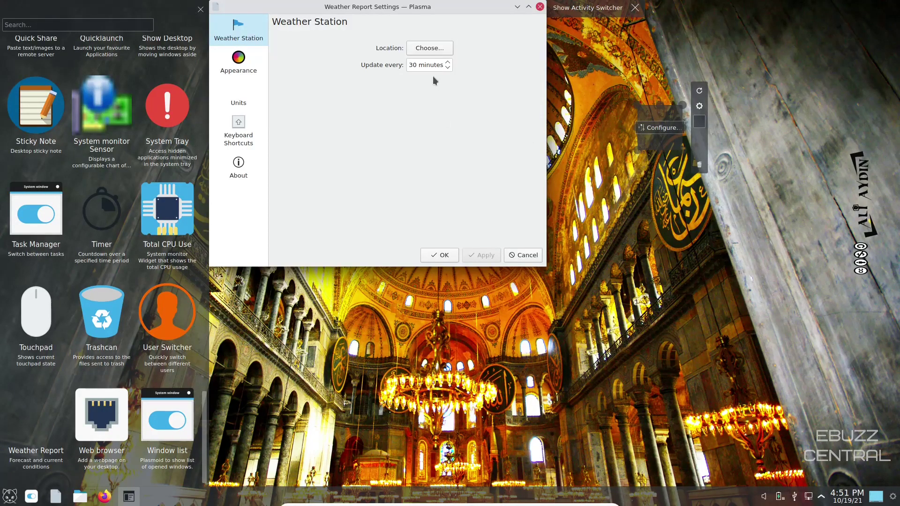
pyautogui.click(423, 52)
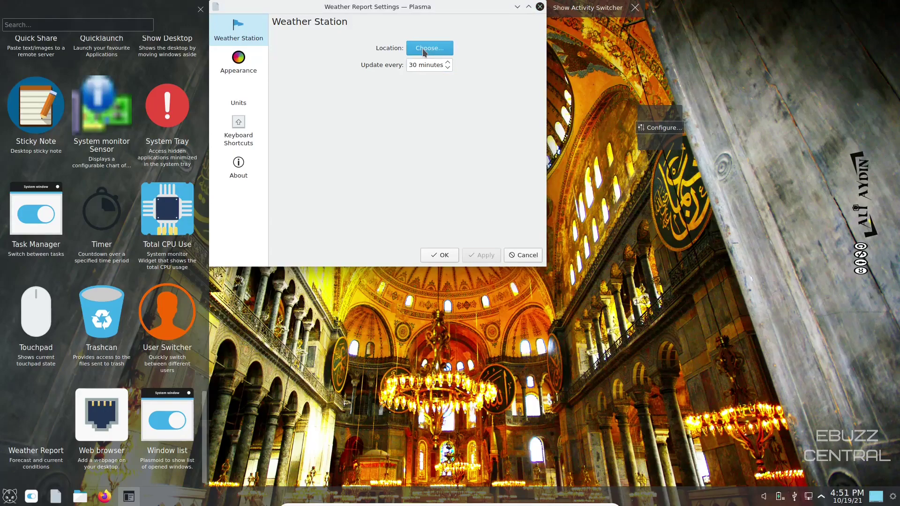
pyautogui.click(285, 107)
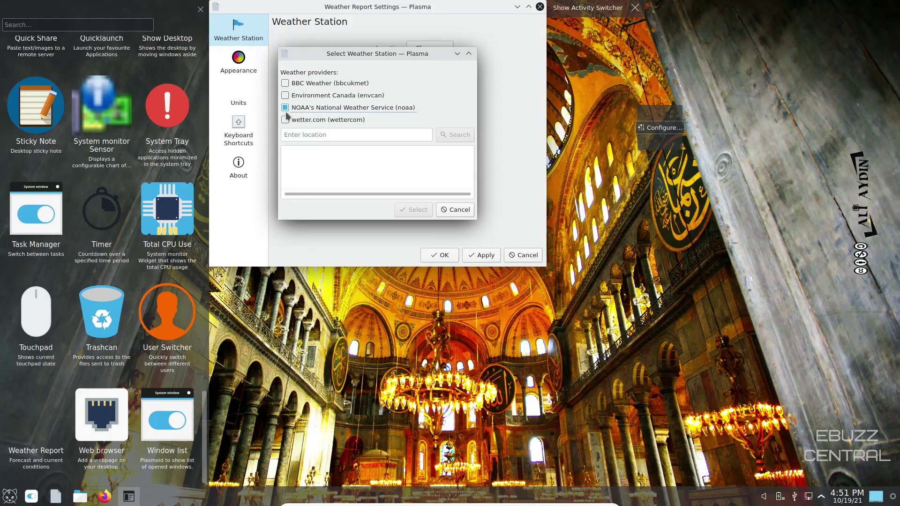
pyautogui.write('dallas')
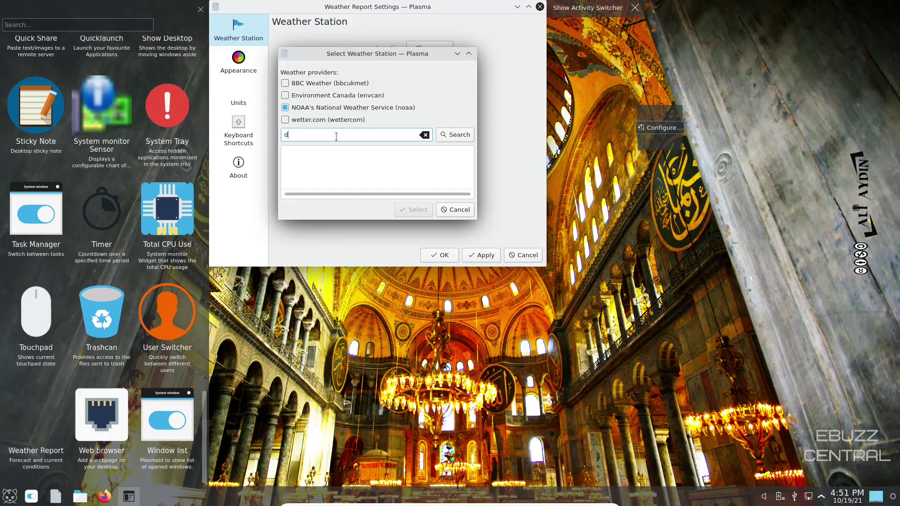
pyautogui.click(460, 137)
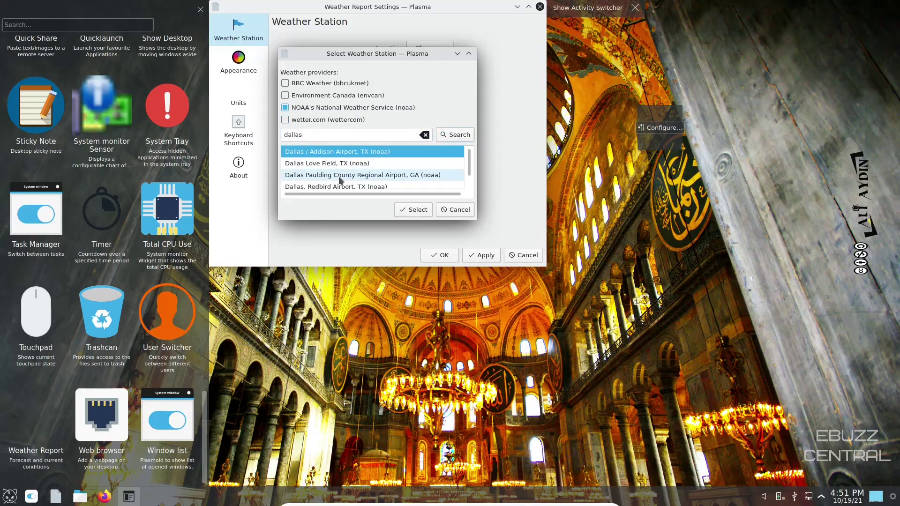
pyautogui.click(317, 166)
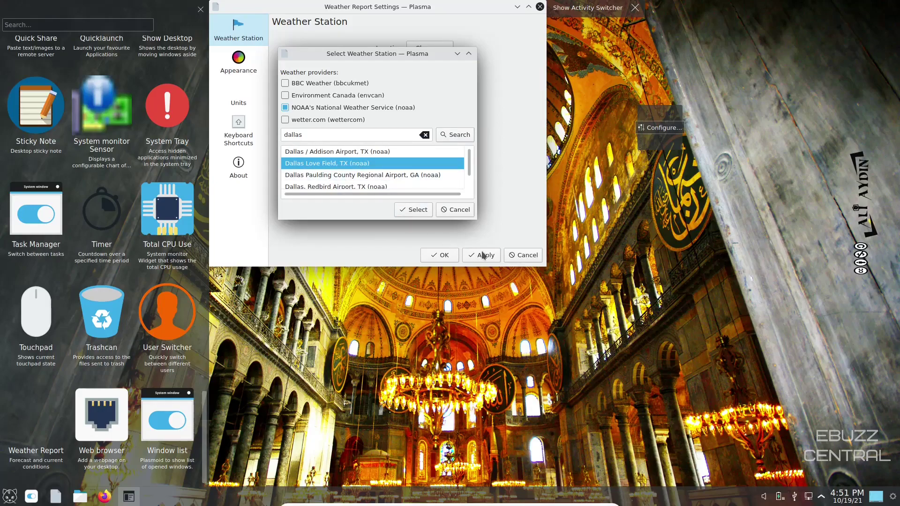
pyautogui.click(417, 211)
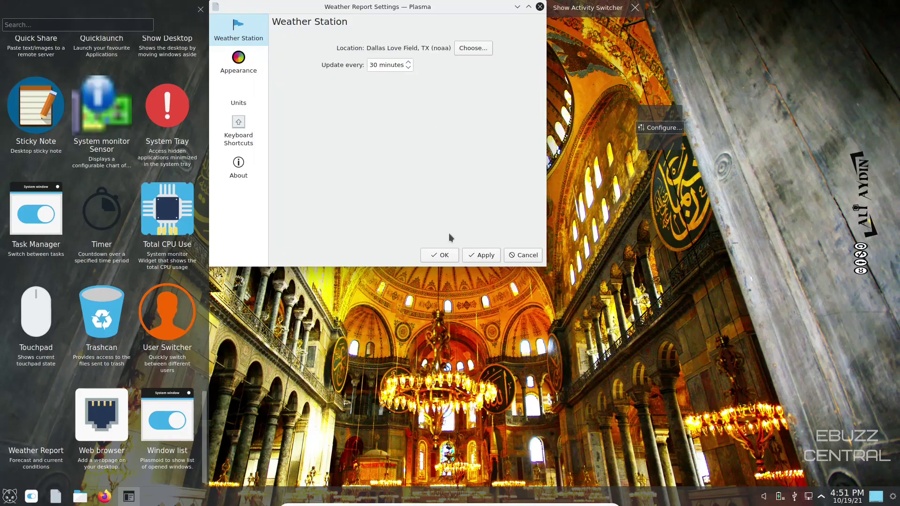
pyautogui.click(482, 256)
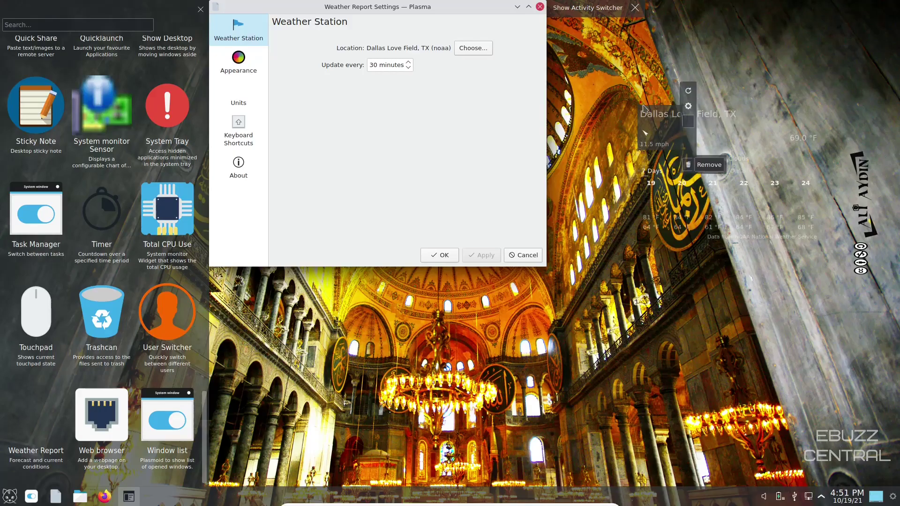
pyautogui.click(540, 7)
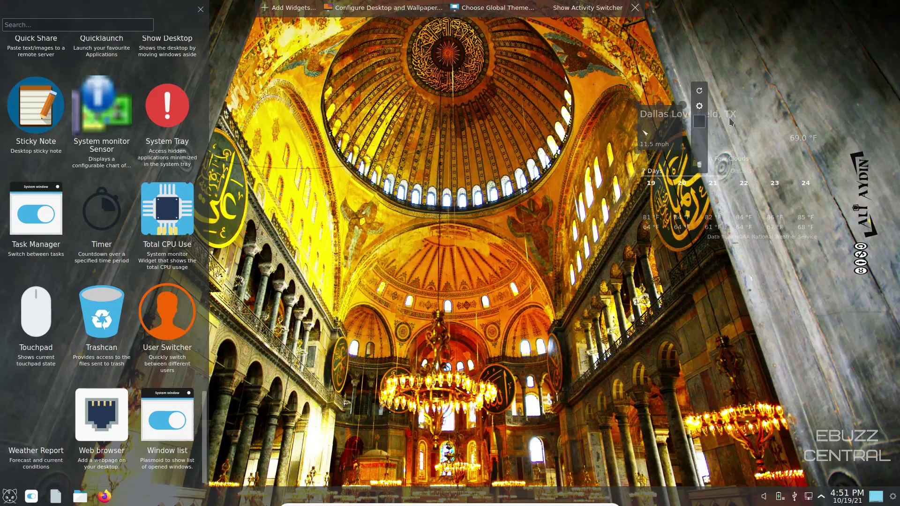
# Step: Move the weather widget to the top-right, remove it, and close the widget explorer
pyautogui.moveTo(589, 123); pyautogui.dragTo(427, 111)
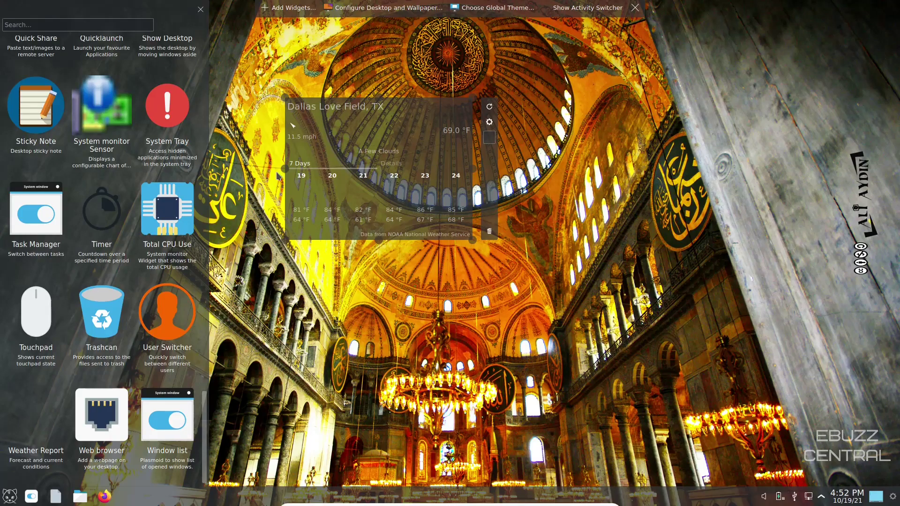
pyautogui.moveTo(377, 123); pyautogui.dragTo(799, 41)
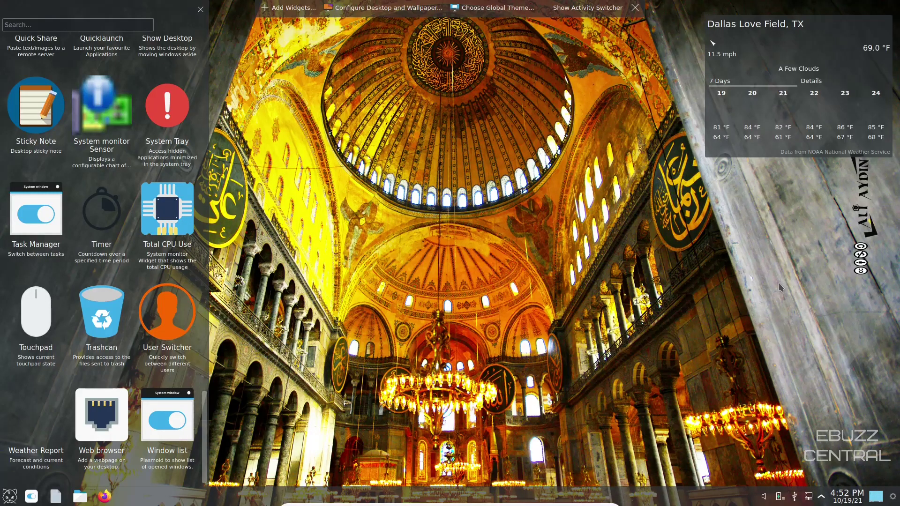
pyautogui.moveTo(730, 116)
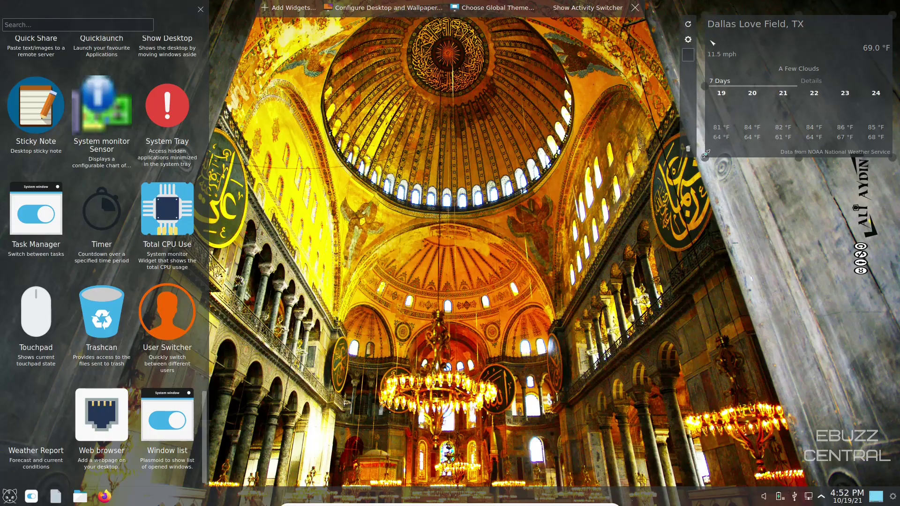
pyautogui.click(689, 149)
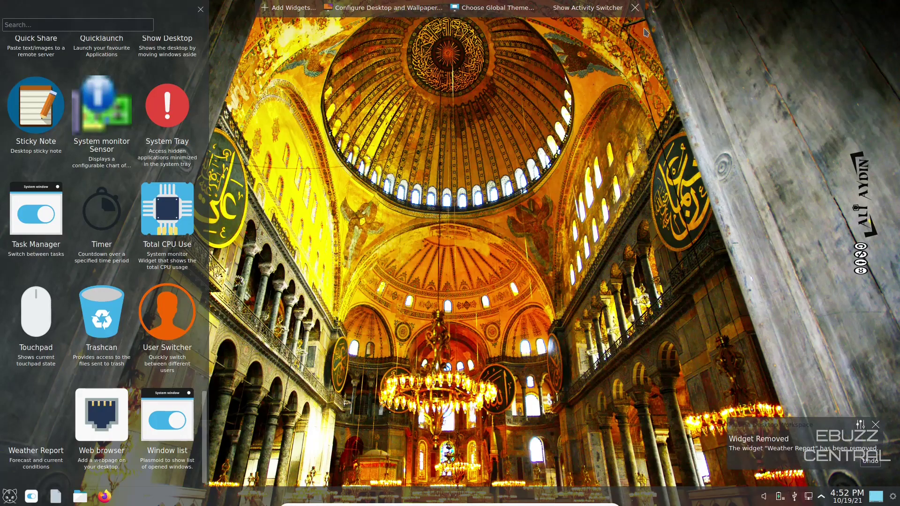
pyautogui.click(201, 10)
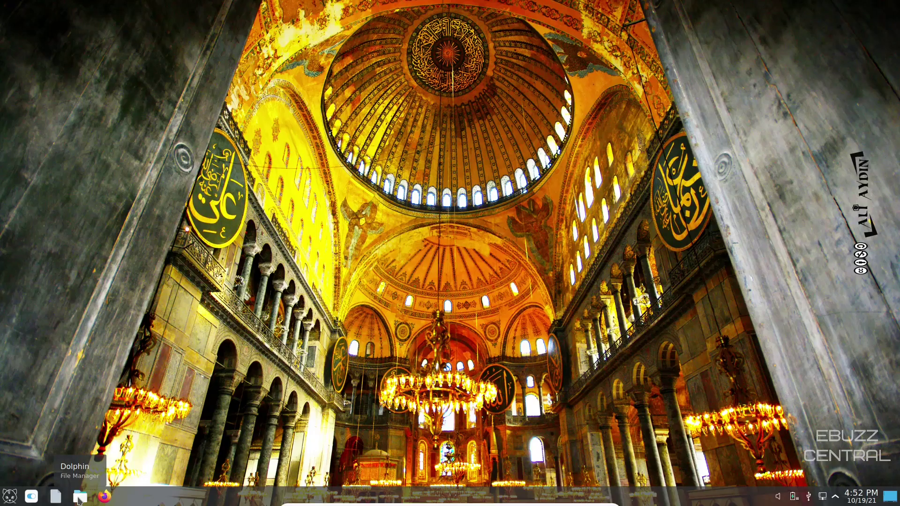
# Step: Launch Dolphin, set the Places icon size to Large (32x32), and enlarge its window
pyautogui.click(78, 500)
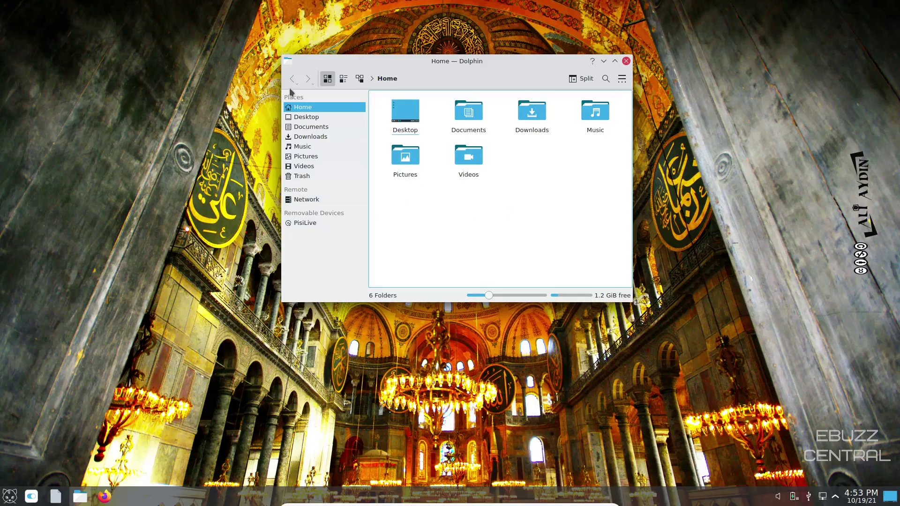
pyautogui.rightClick(322, 264)
pyautogui.moveTo(366, 297)
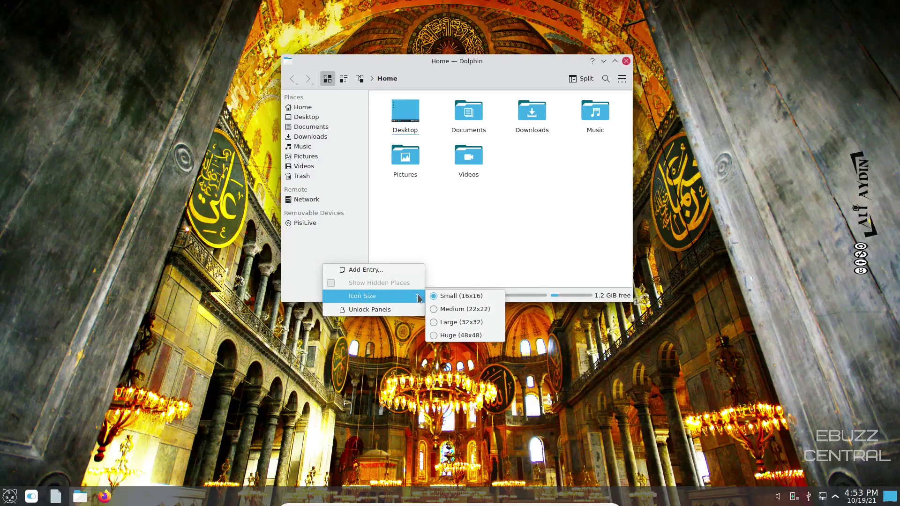
pyautogui.click(447, 322)
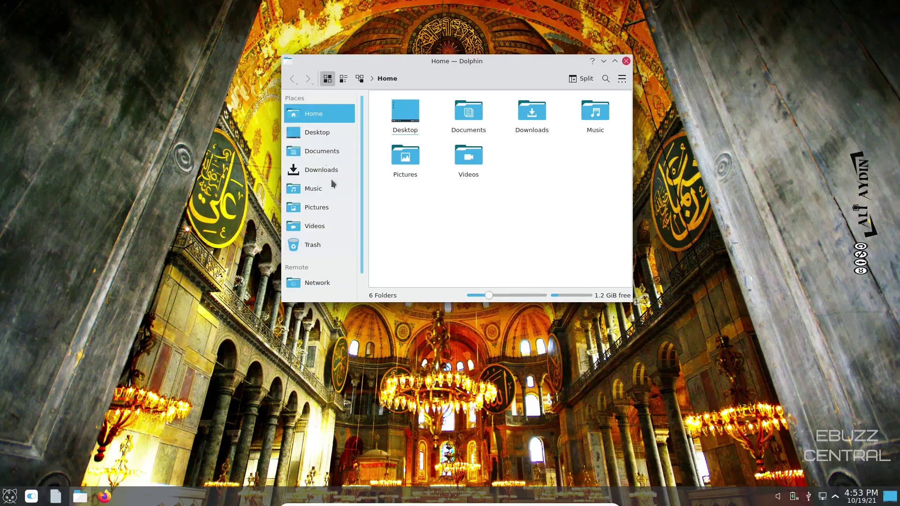
pyautogui.moveTo(633, 302); pyautogui.dragTo(723, 409)
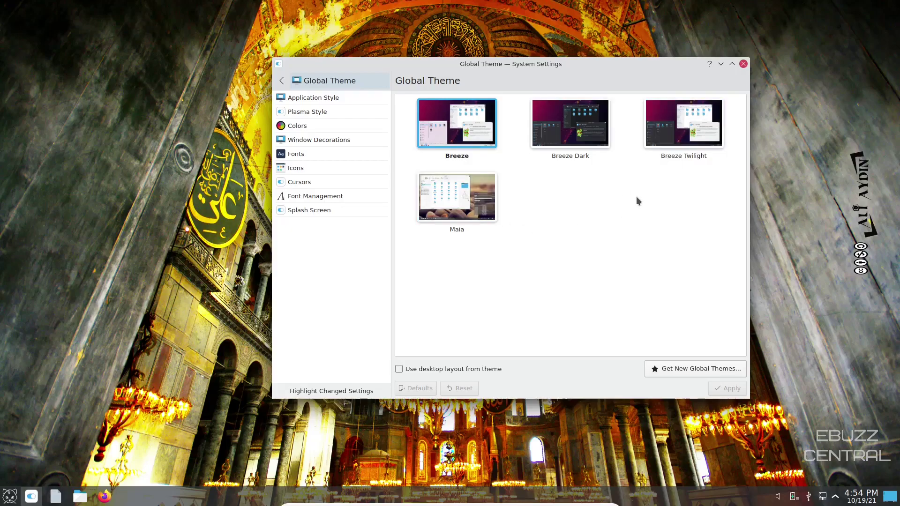
# Step: Pick the Breeze Dark thumbnail on the Global Theme page and apply it
pyautogui.click(568, 133)
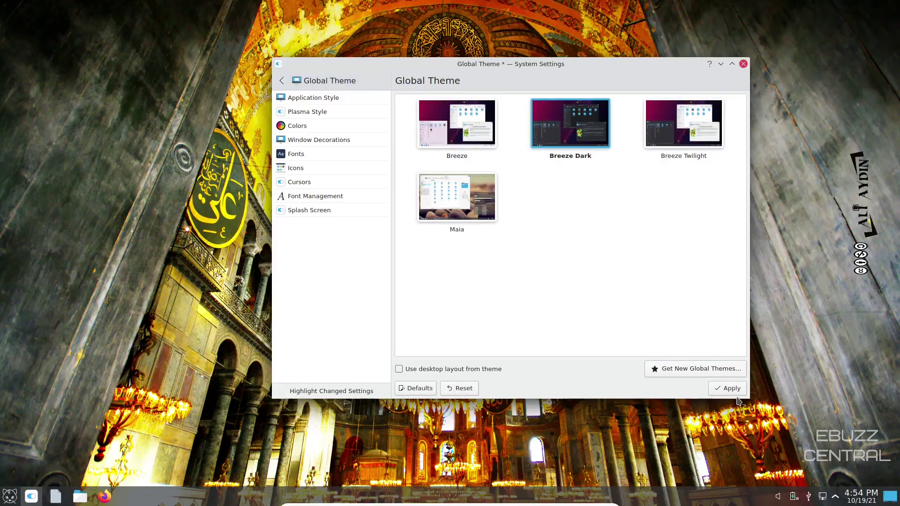
pyautogui.click(731, 390)
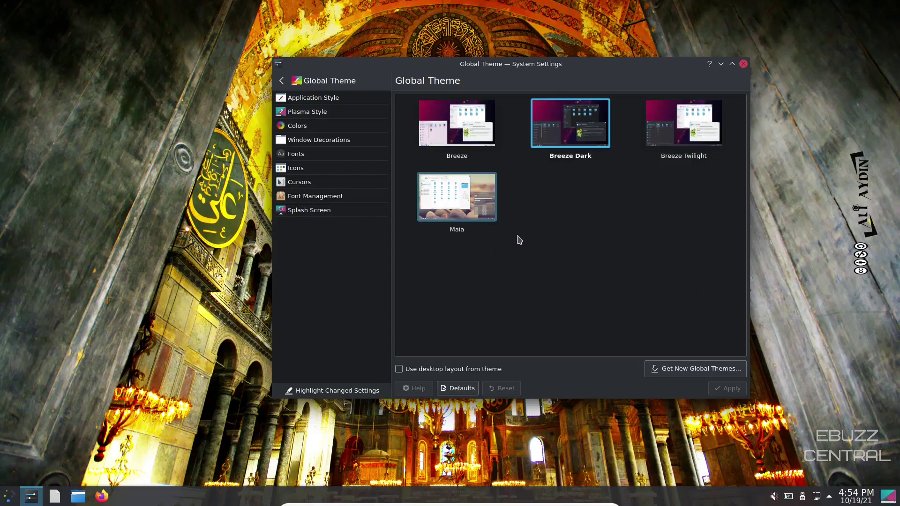
pyautogui.click(686, 375)
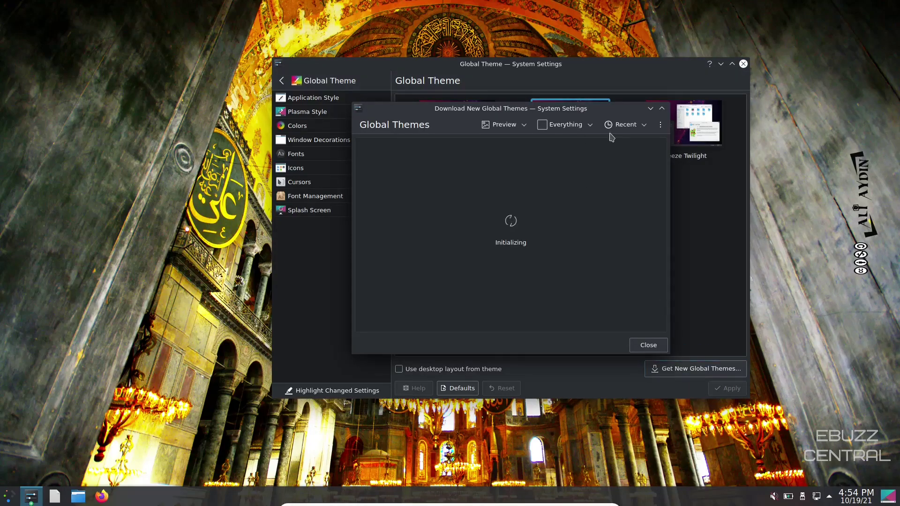
pyautogui.click(624, 125)
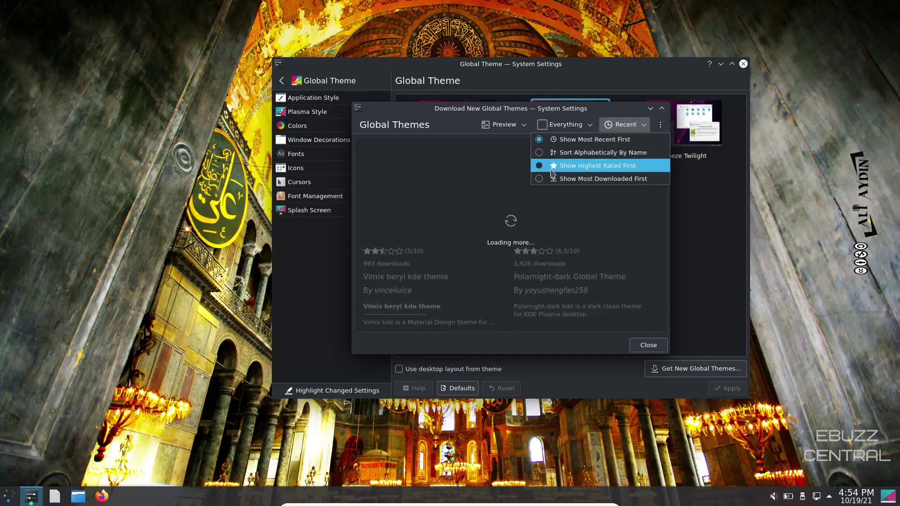
pyautogui.click(598, 166)
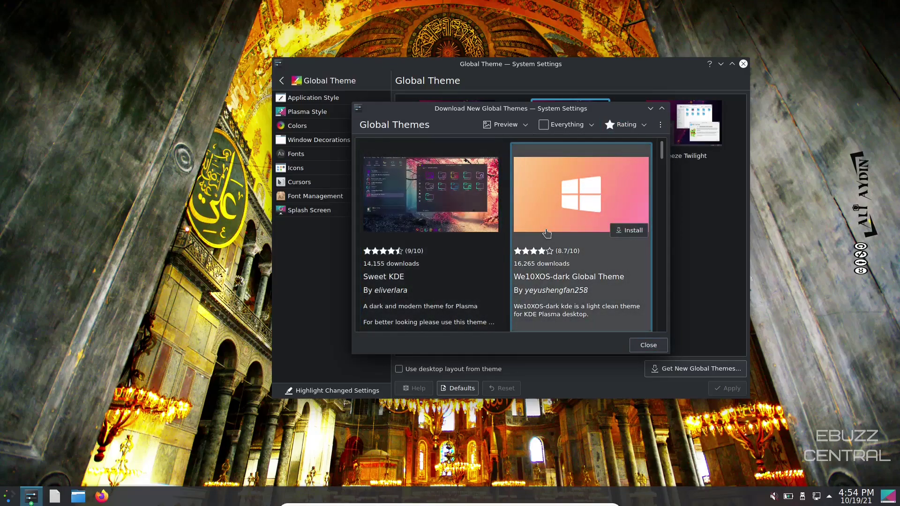
pyautogui.scroll(-3, 597, 216)
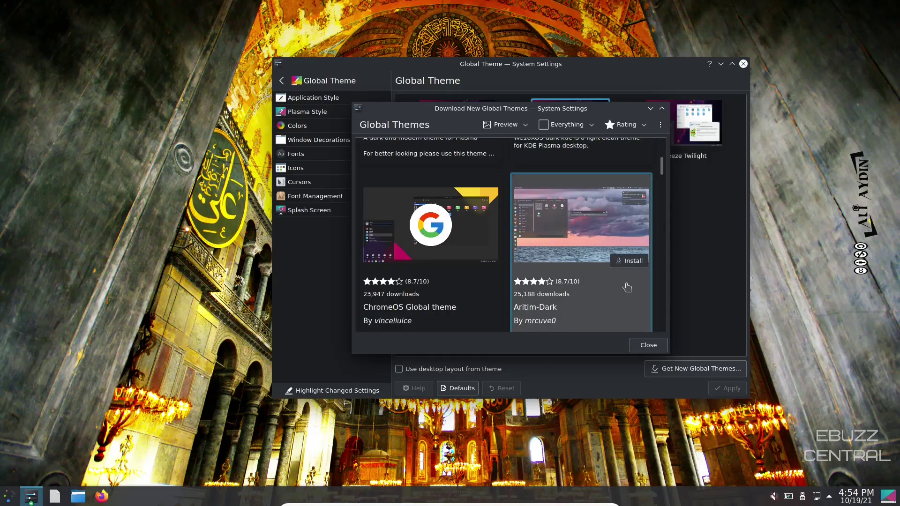
pyautogui.click(649, 345)
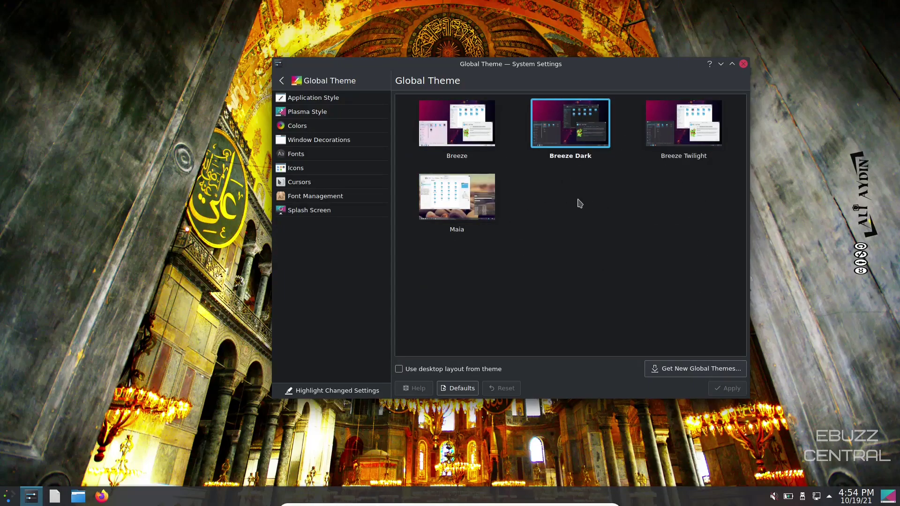
# Step: On the Fonts page, use Adjust All Fonts to set every font size to 12, then apply
pyautogui.click(294, 102)
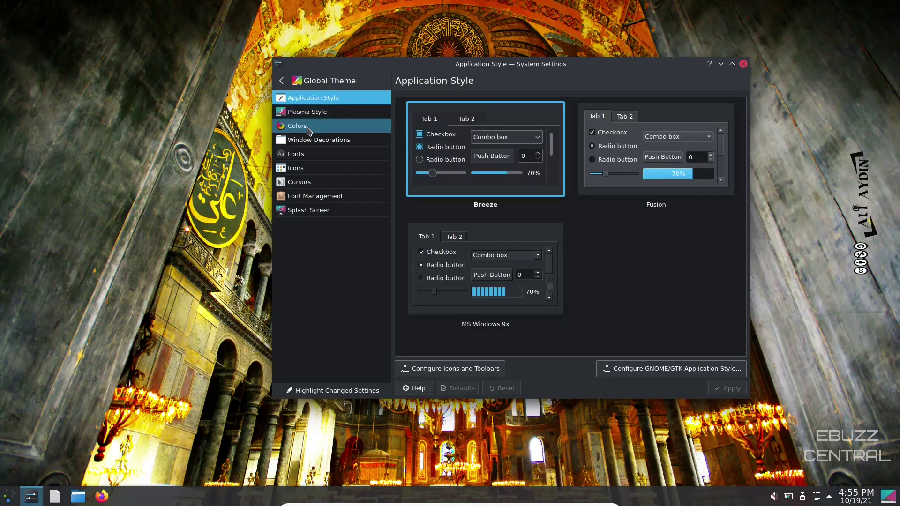
pyautogui.click(315, 155)
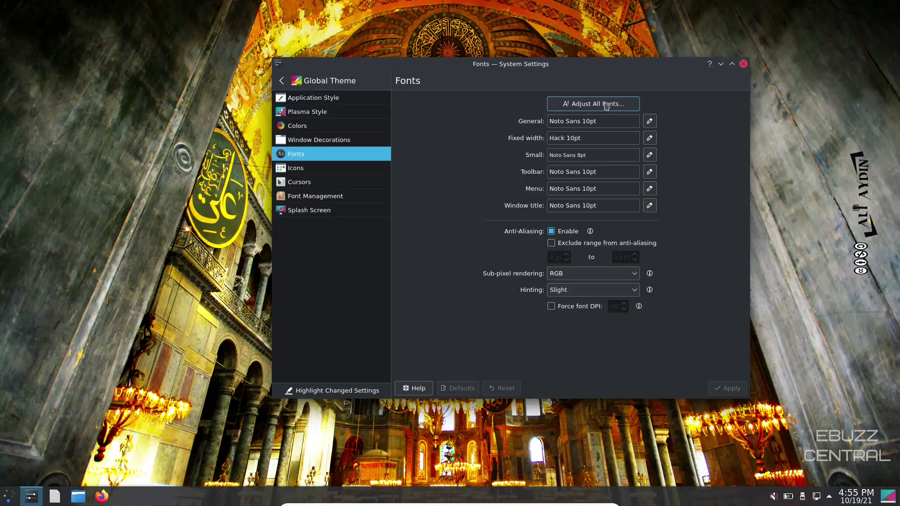
pyautogui.click(606, 105)
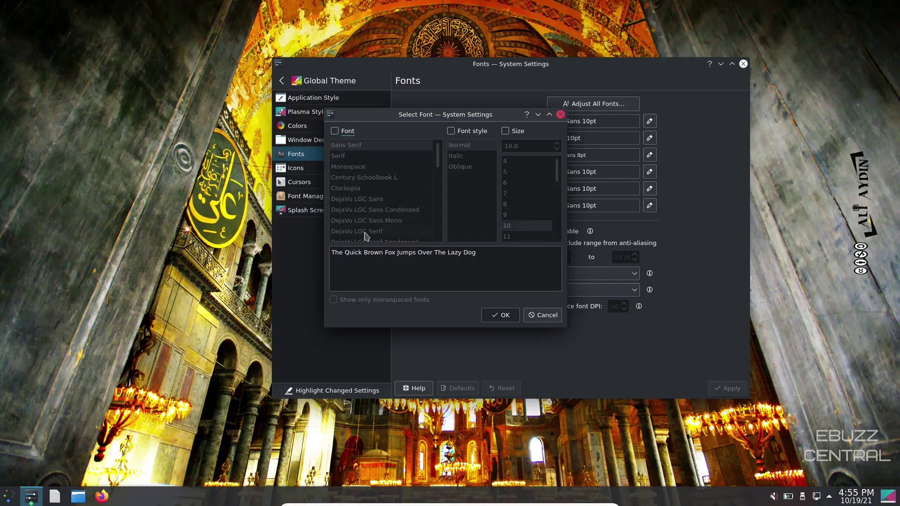
pyautogui.click(334, 131)
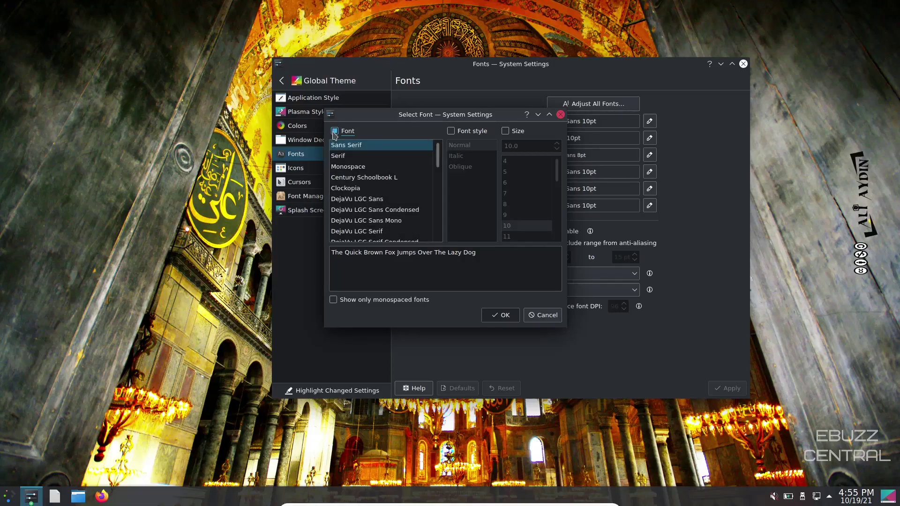
pyautogui.scroll(-3, 382, 180)
pyautogui.scroll(1, 390, 197)
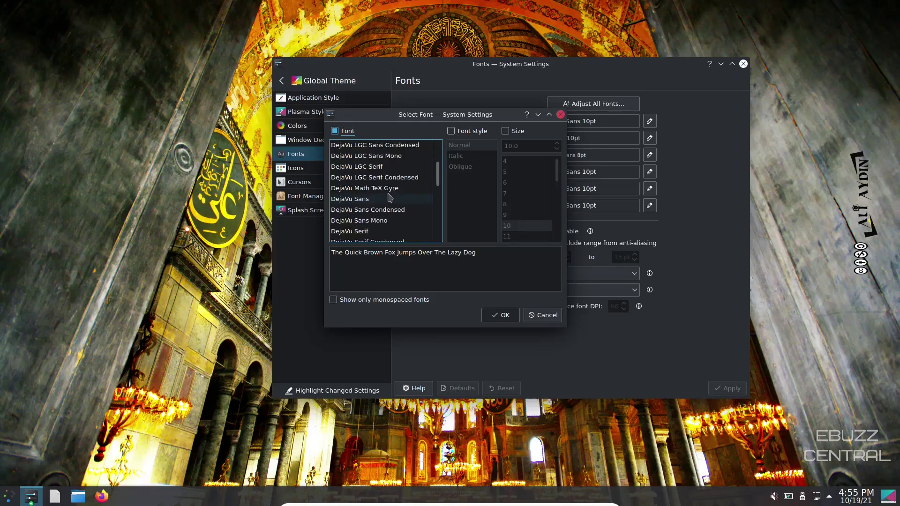
pyautogui.click(335, 131)
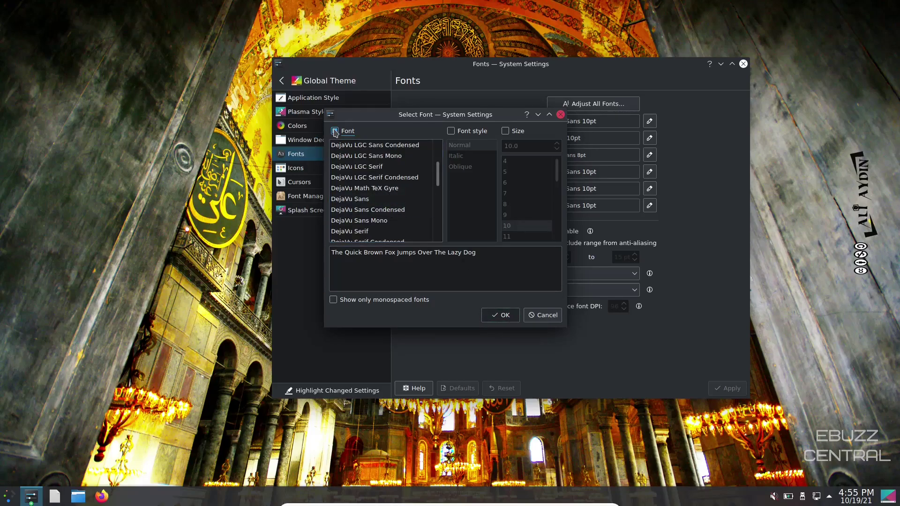
pyautogui.click(506, 131)
pyautogui.scroll(-1, 521, 188)
pyautogui.click(510, 216)
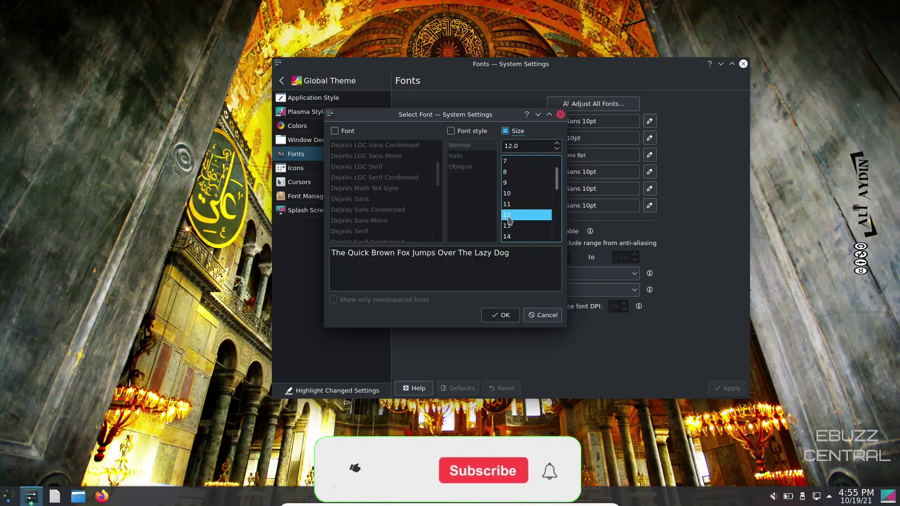
pyautogui.click(500, 316)
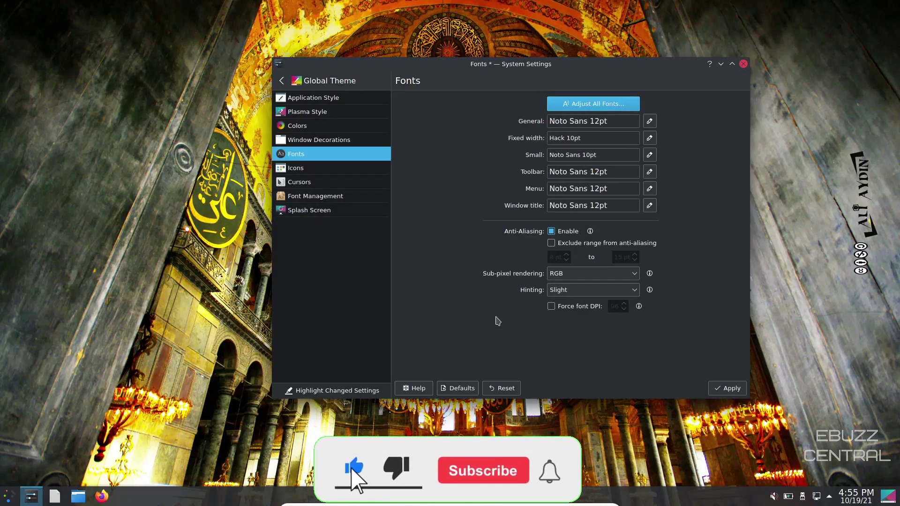
pyautogui.hotkey('alt', 'a')
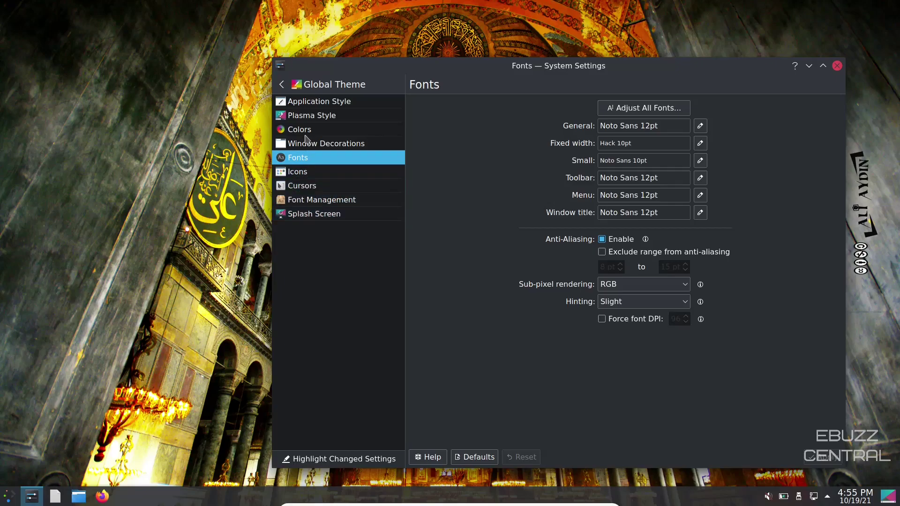
# Step: Return to the settings overview and open System Information under System Administration
pyautogui.click(281, 84)
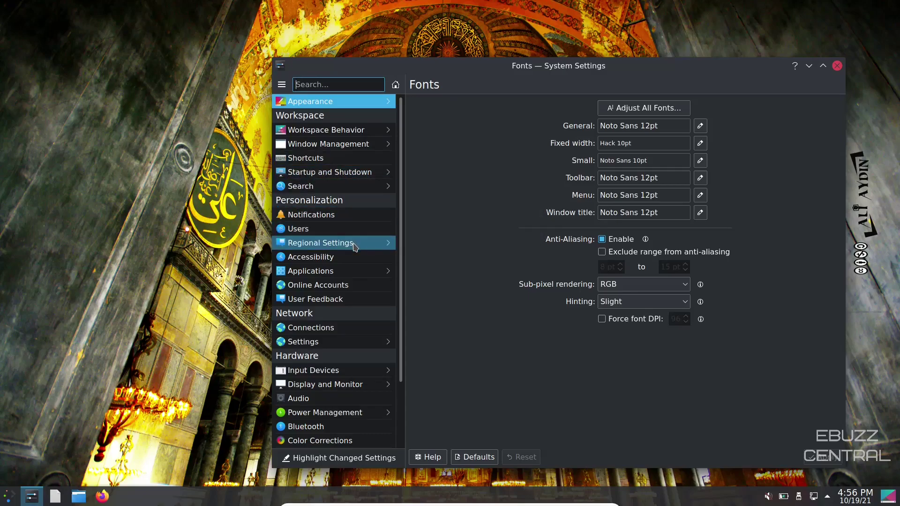
pyautogui.scroll(-3, 338, 234)
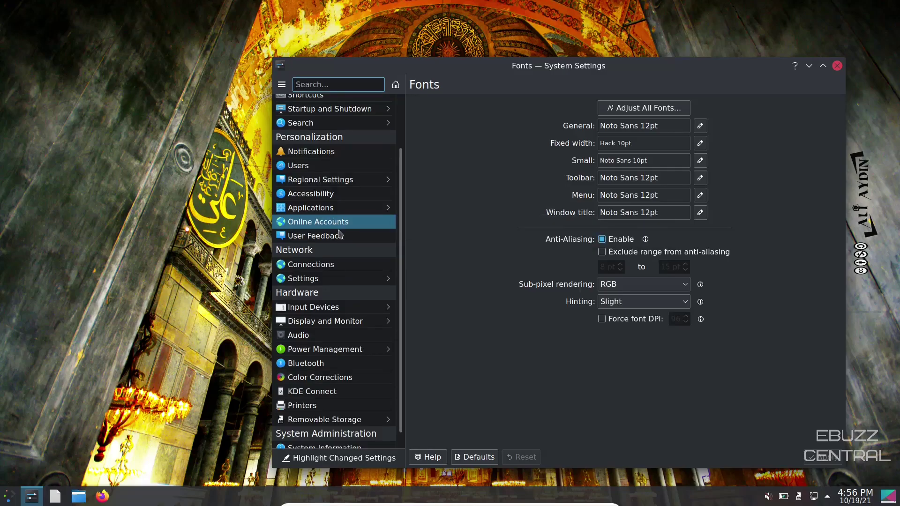
pyautogui.scroll(-1, 341, 235)
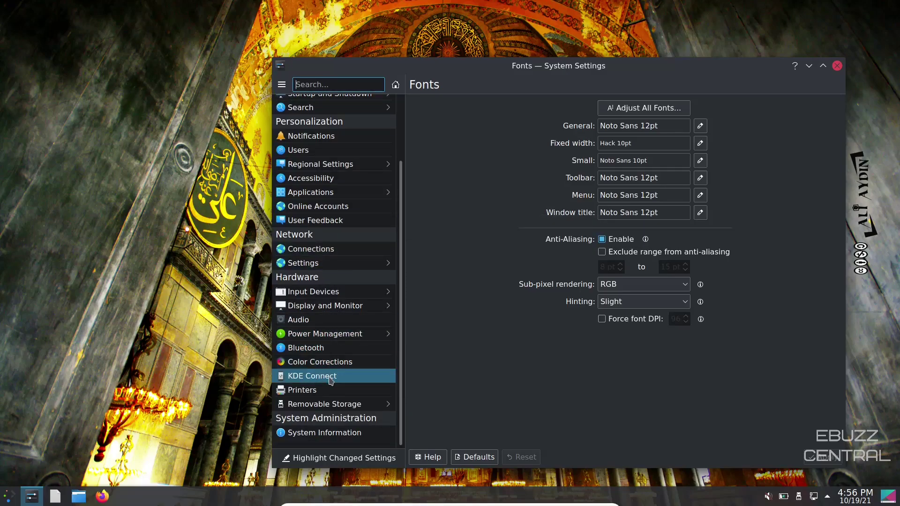
pyautogui.click(333, 434)
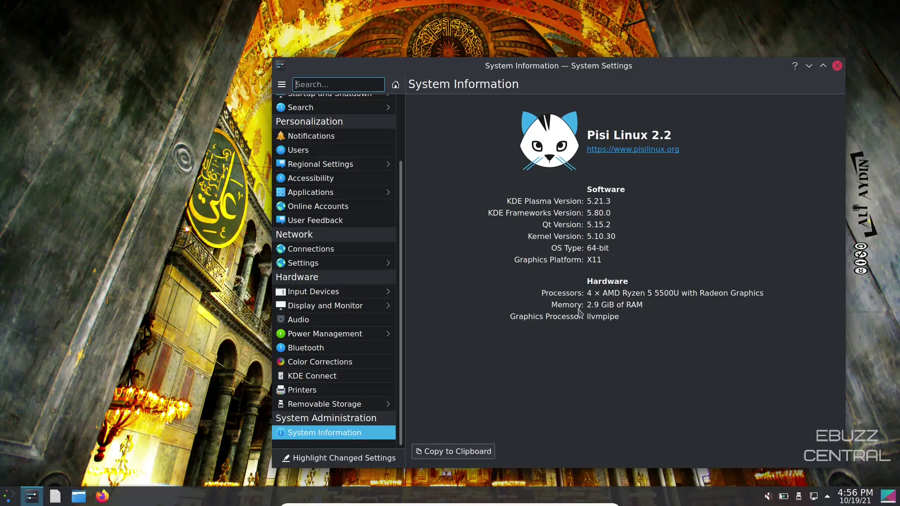
# Step: Close System Settings, open Konsole, try htop, then run top instead
pyautogui.click(838, 65)
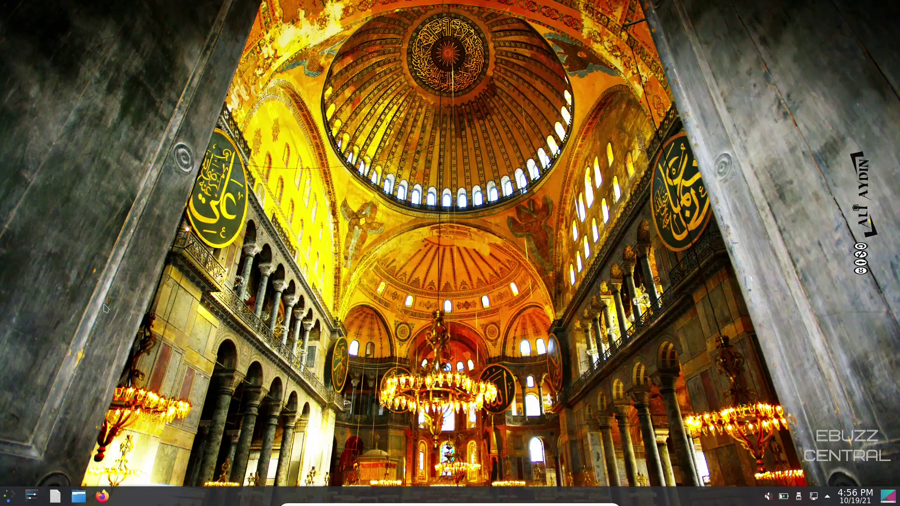
pyautogui.click(9, 496)
pyautogui.click(276, 254)
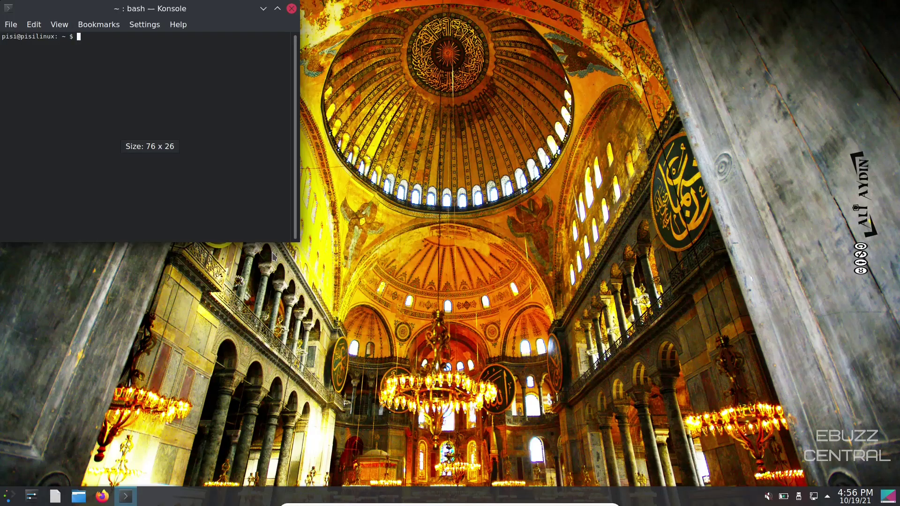
pyautogui.write('htop')
pyautogui.press('Return')
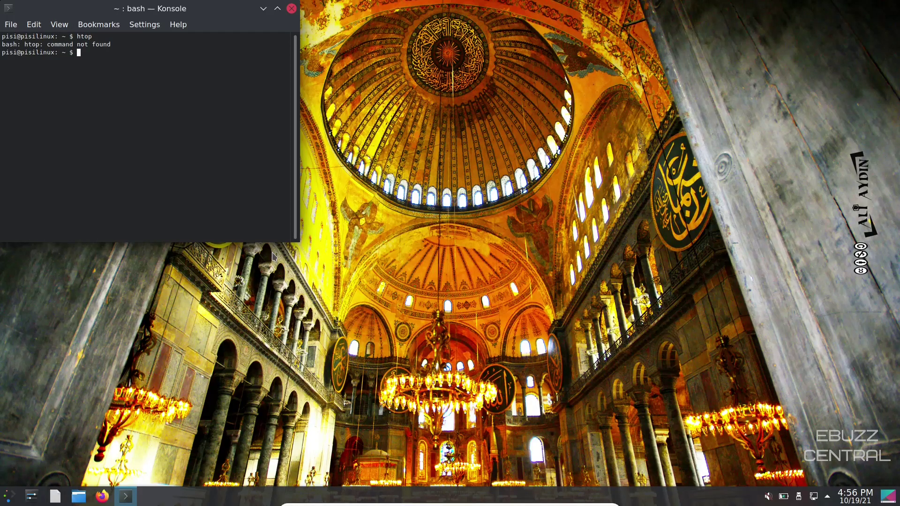
pyautogui.write('top')
pyautogui.press('Return')
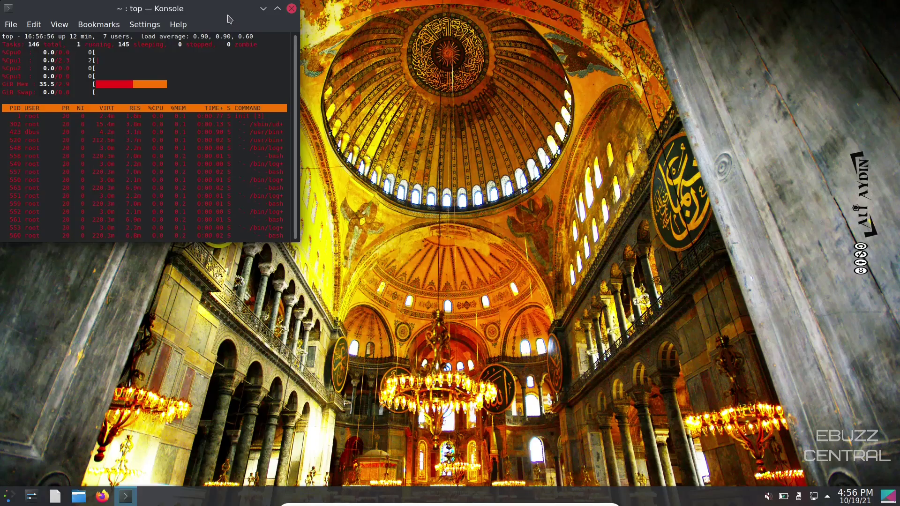
# Step: Maximize the Konsole window running top, restore and recentre it, then close it
pyautogui.moveTo(230, 19); pyautogui.dragTo(390, 48)
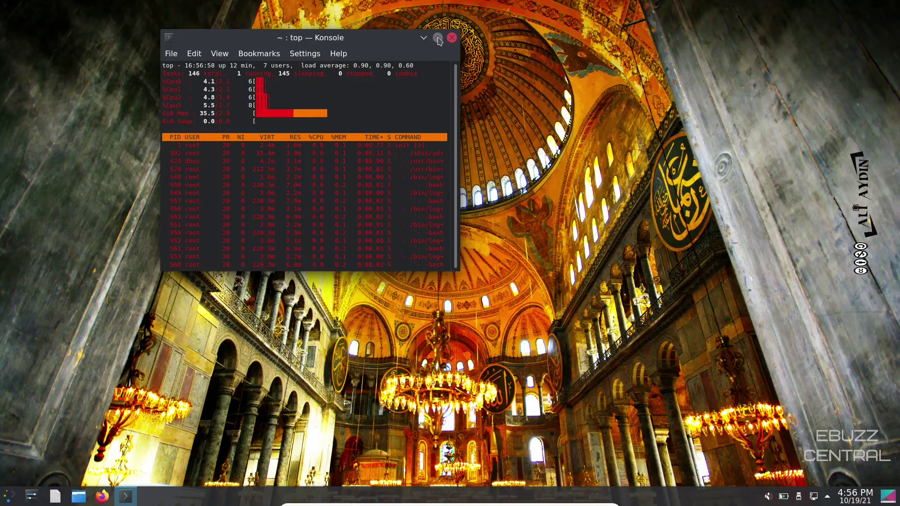
pyautogui.click(438, 38)
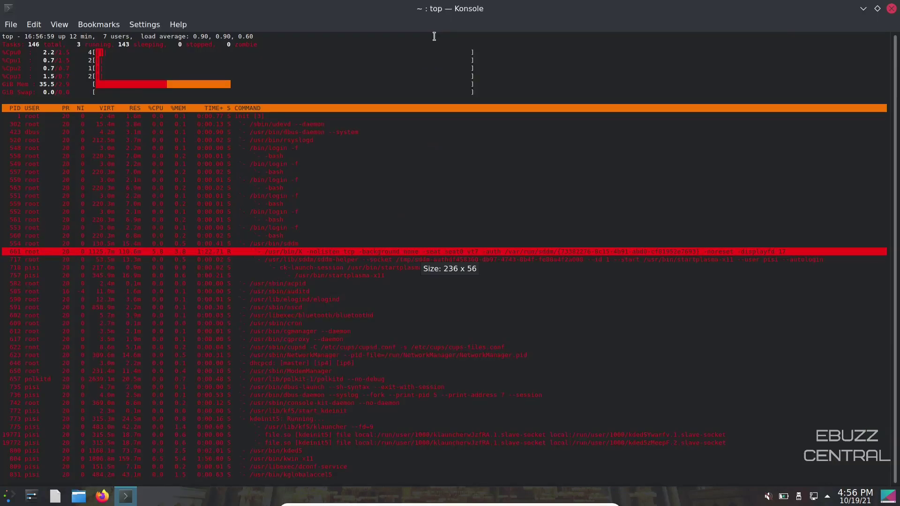
pyautogui.click(878, 9)
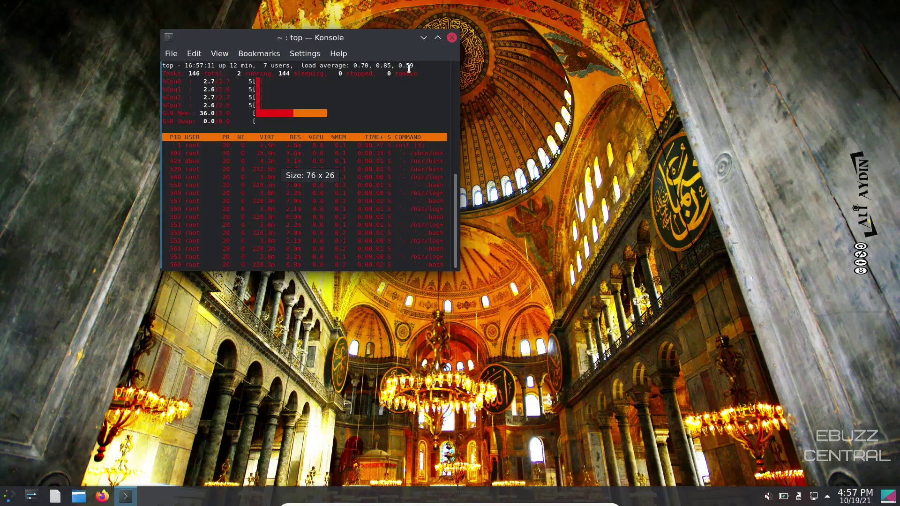
pyautogui.moveTo(369, 45); pyautogui.dragTo(598, 103)
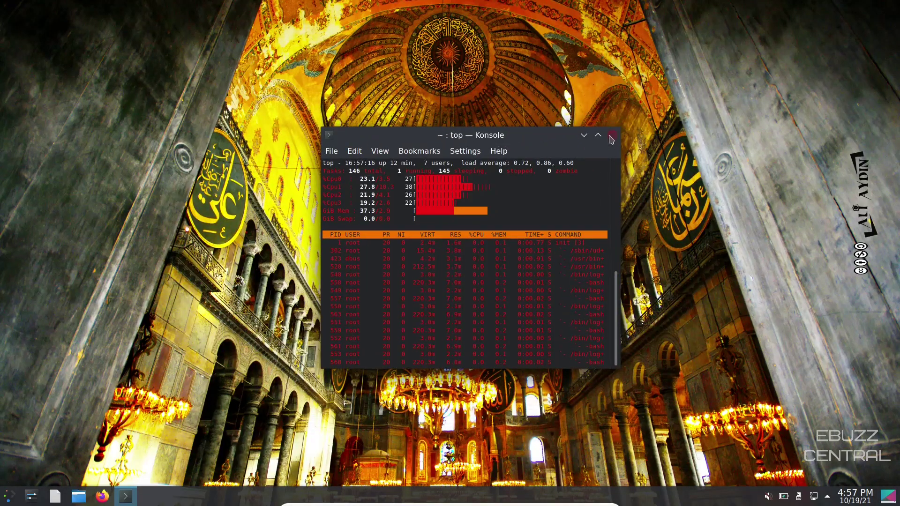
pyautogui.click(612, 135)
# Step: Confirm closing the terminal and start browsing launcher categories from Development onward
pyautogui.click(450, 314)
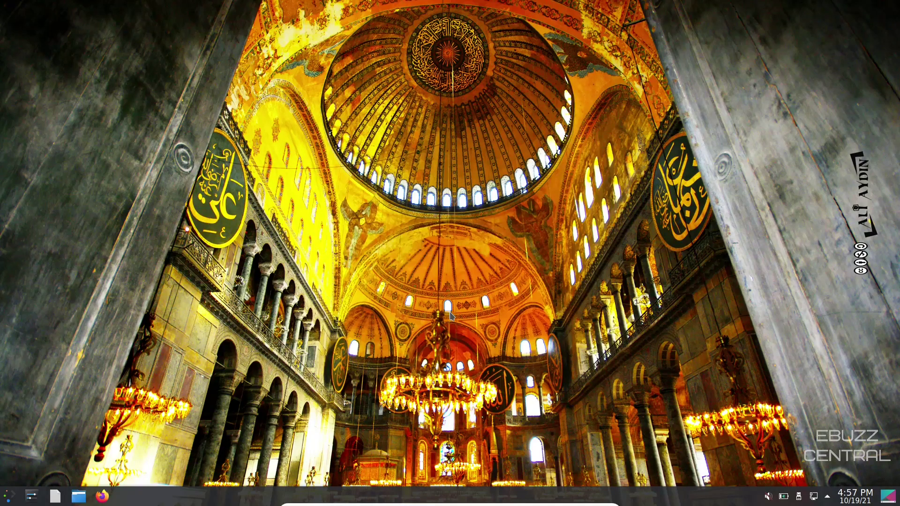
pyautogui.click(10, 496)
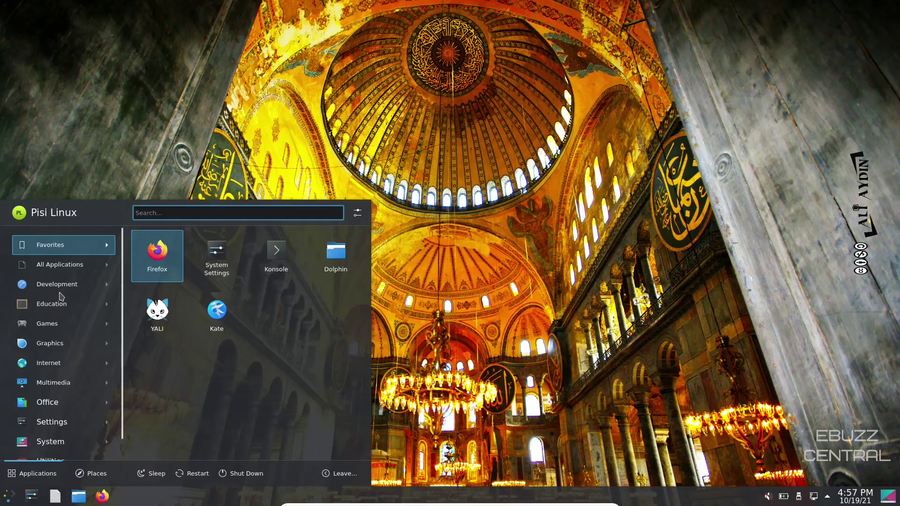
pyautogui.moveTo(56, 266)
pyautogui.moveTo(56, 288)
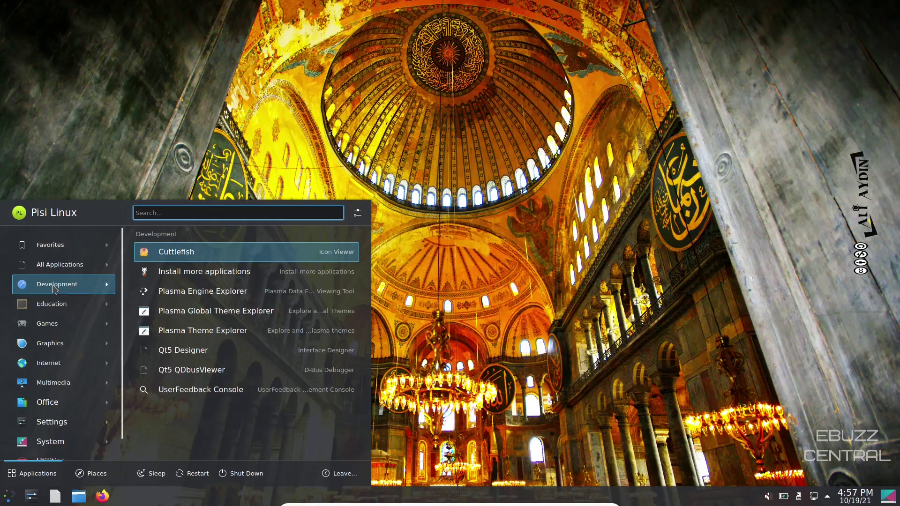
pyautogui.moveTo(51, 306)
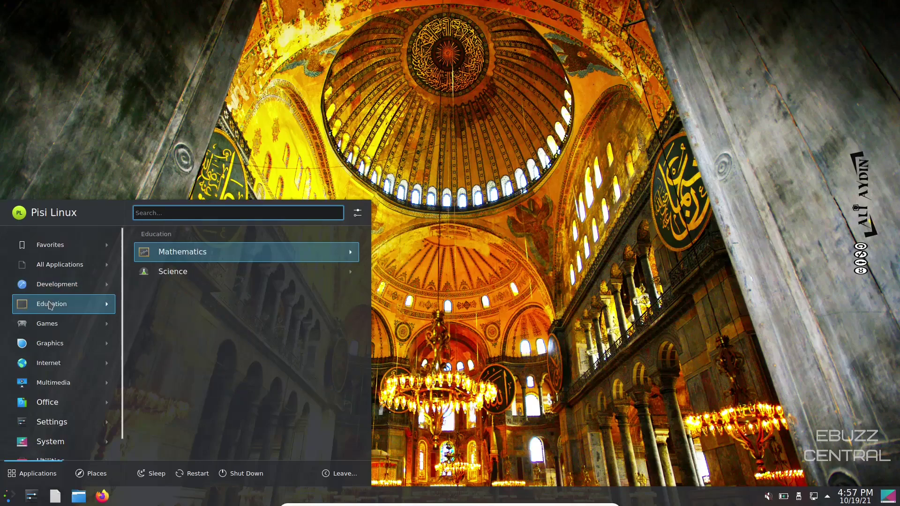
pyautogui.moveTo(45, 327)
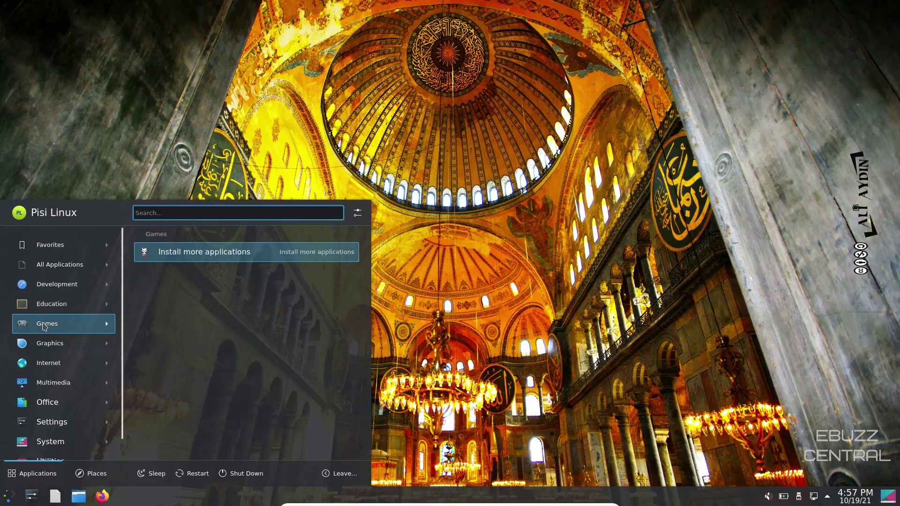
pyautogui.moveTo(47, 349)
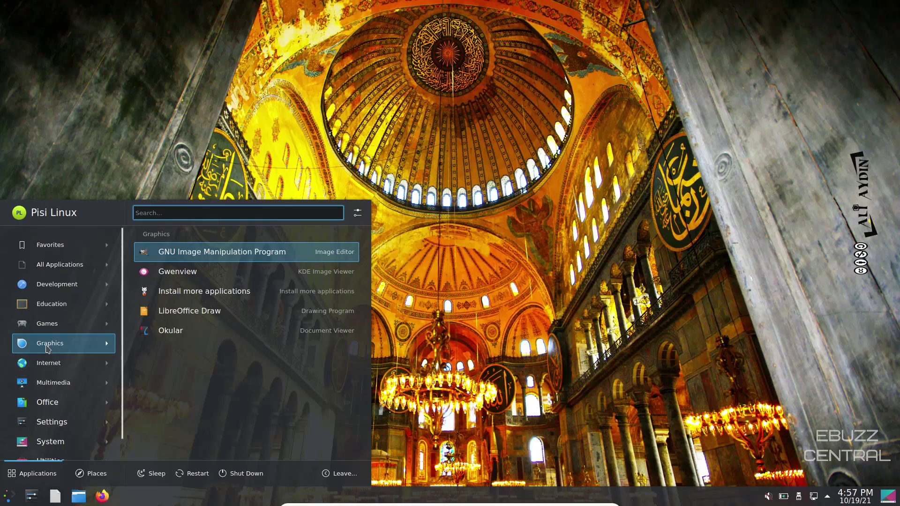
# Step: Browse the remaining categories to Utilities and launch Install more applications from Internet
pyautogui.moveTo(52, 370)
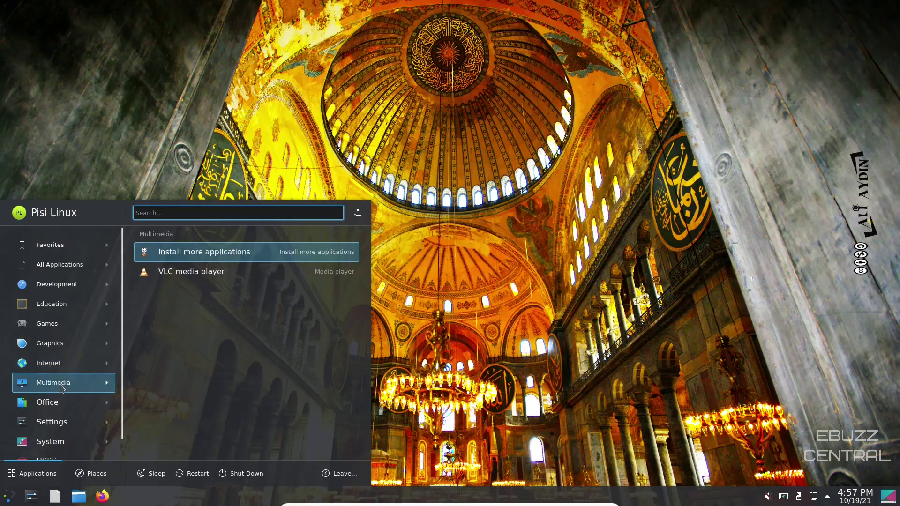
pyautogui.moveTo(57, 403)
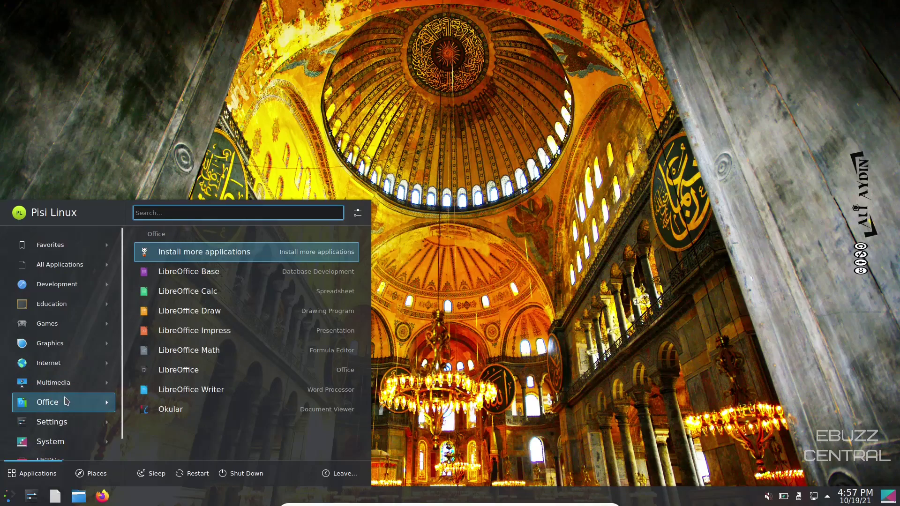
pyautogui.scroll(-1, 64, 401)
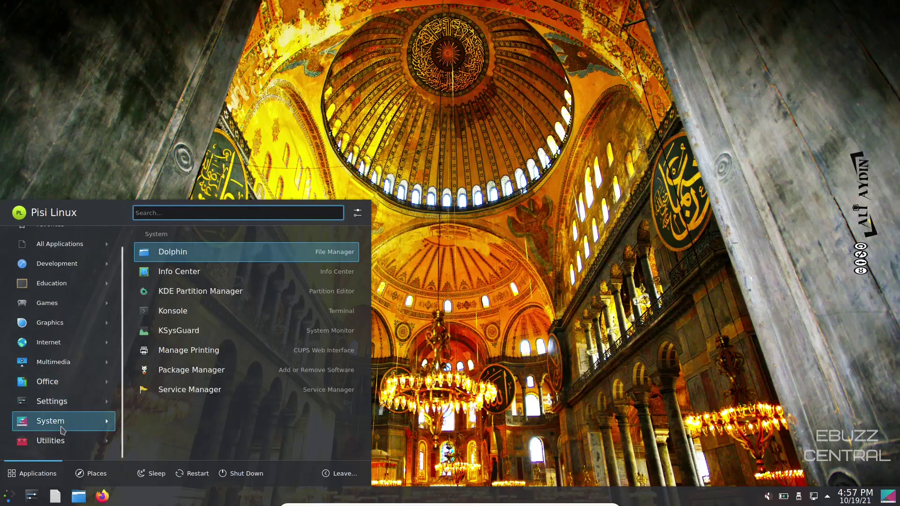
pyautogui.moveTo(58, 445)
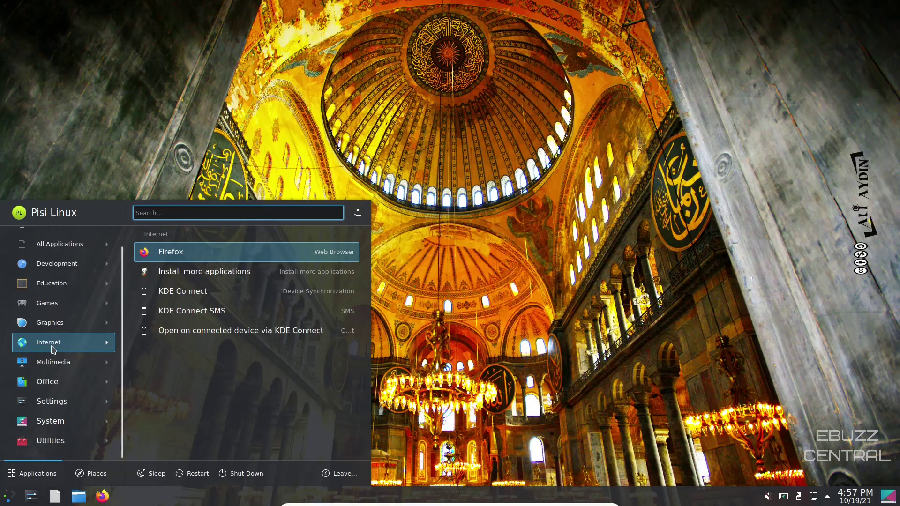
pyautogui.click(206, 272)
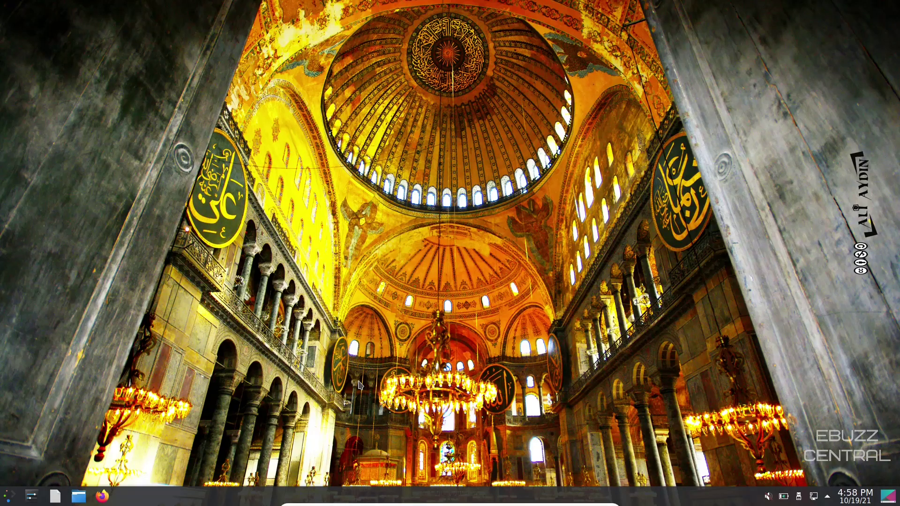
pyautogui.click(8, 499)
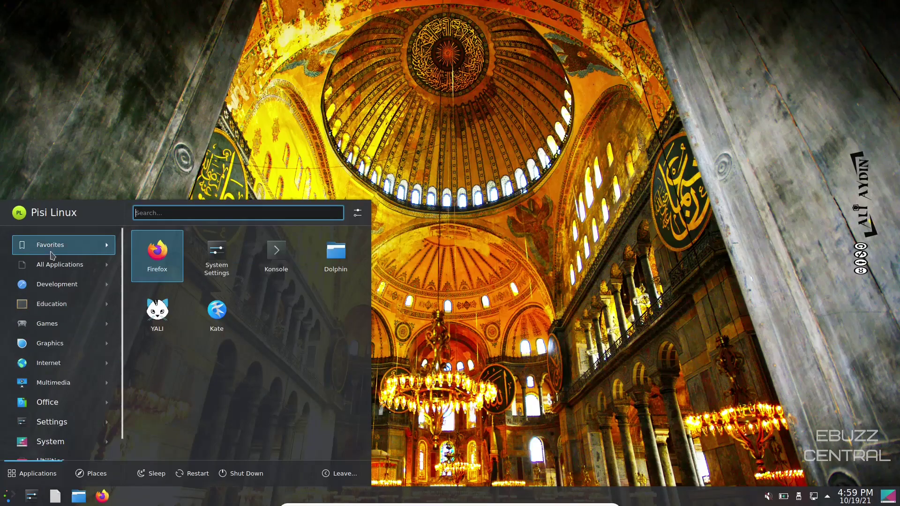
pyautogui.moveTo(48, 349)
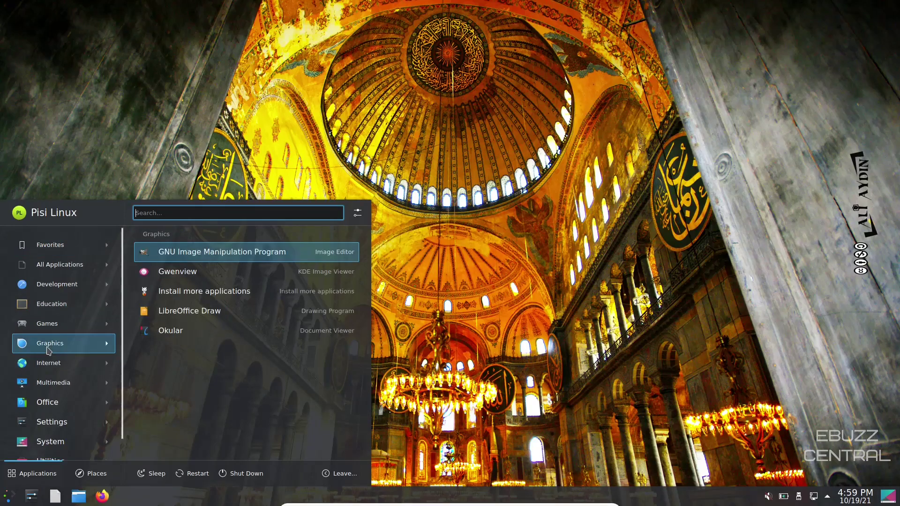
pyautogui.click(593, 269)
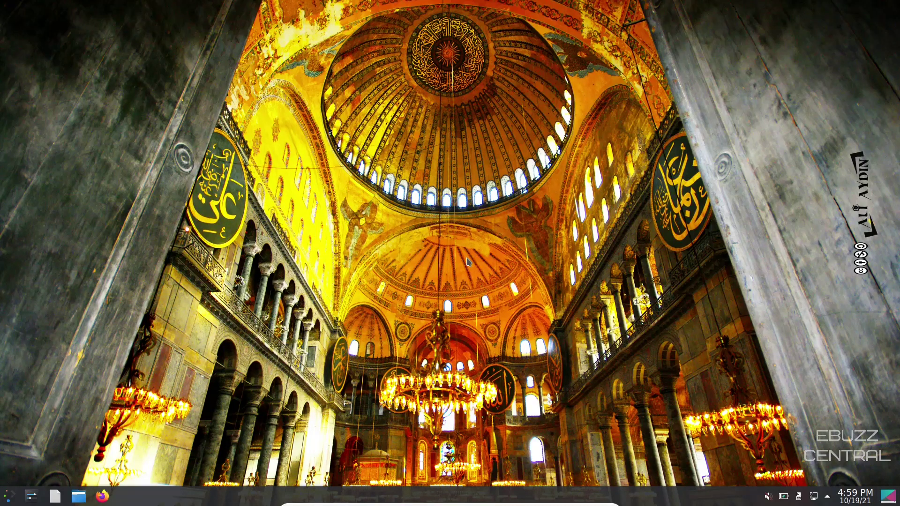